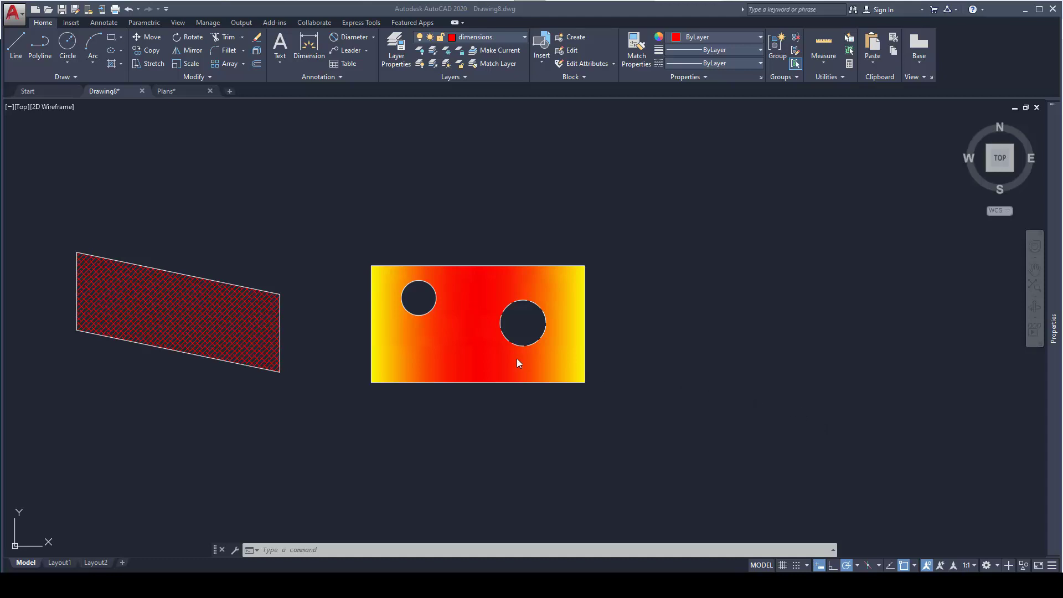
{"action": "scroll", "coordinate": [516, 364], "scroll_direction": "down", "scroll_amount": 4}
{"action": "scroll", "coordinate": [602, 352], "scroll_direction": "up", "scroll_amount": 6}
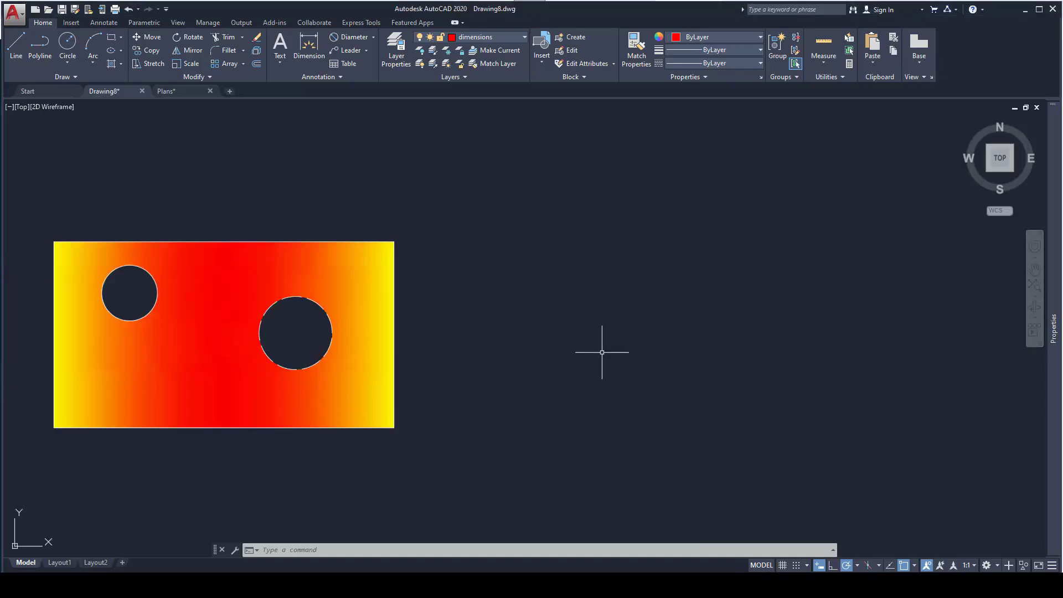
{"action": "middle_click_drag", "start_coordinate": [602, 352], "coordinate": [478, 335]}
{"action": "key", "text": "Escape"}
{"action": "key", "text": "Escape"}
{"action": "type", "text": "rec"}
{"action": "key", "text": "Return"}
{"action": "left_click", "coordinate": [465, 318]}
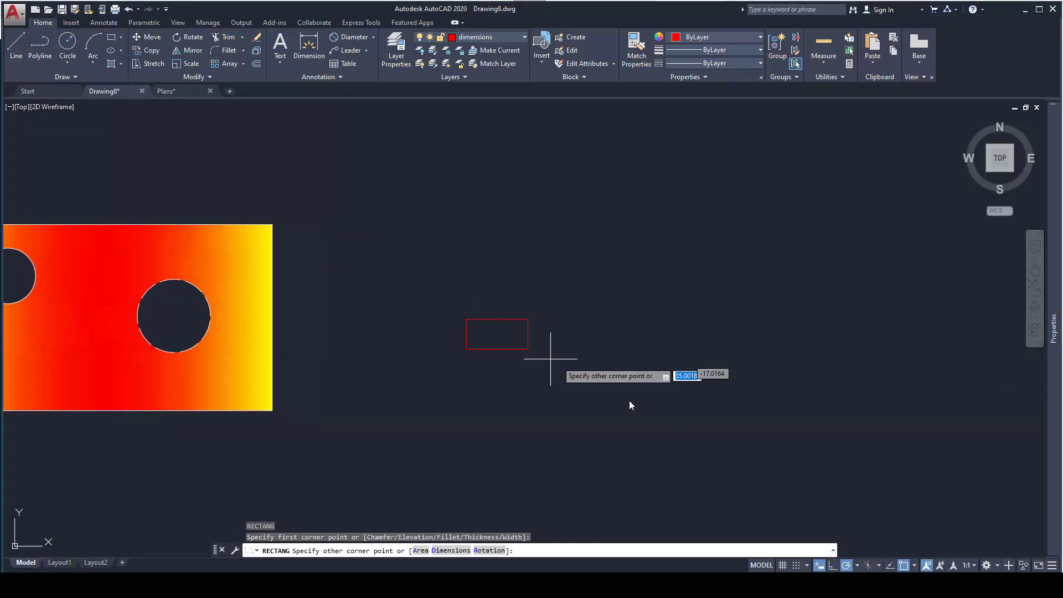
{"action": "key", "text": "Escape"}
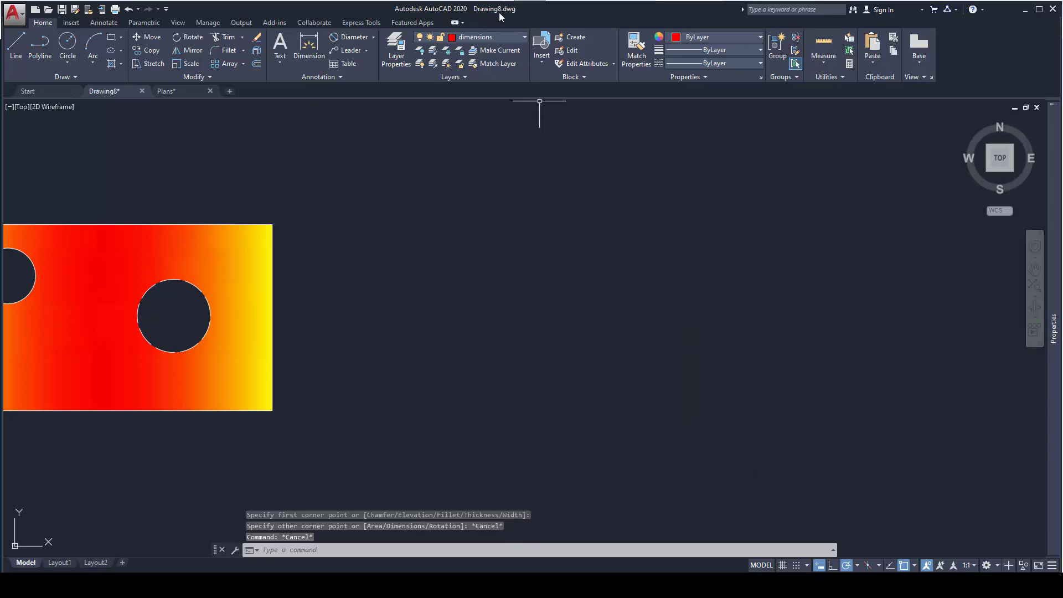
Step: Make layer 0 current and draw a large rectangle in the empty space beside the gradient-filled rectangle
{"action": "left_click", "coordinate": [491, 37]}
{"action": "left_click", "coordinate": [482, 52]}
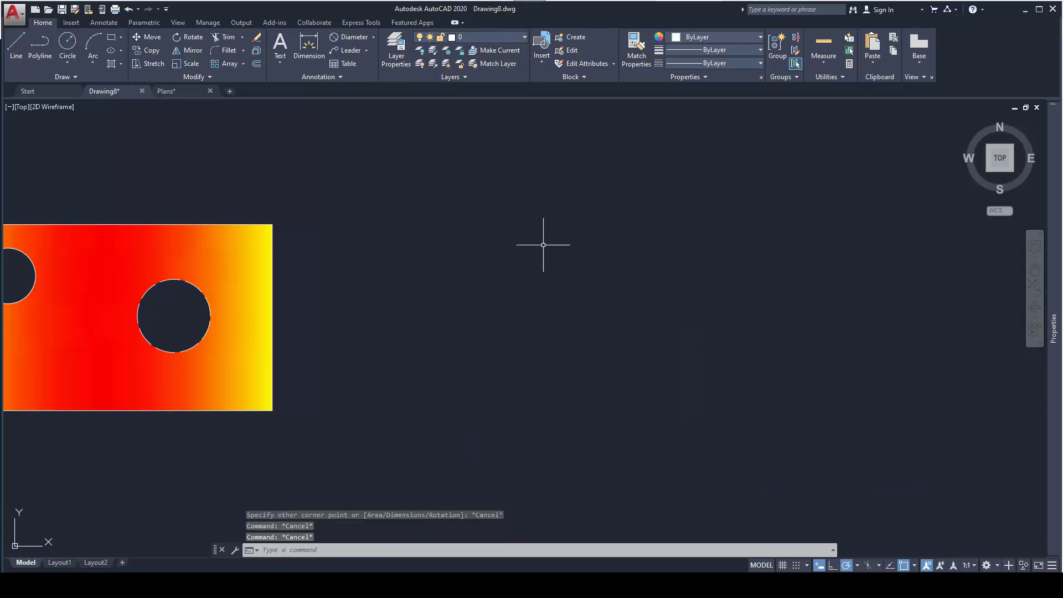
{"action": "type", "text": "rec"}
{"action": "key", "text": "Return"}
{"action": "left_click", "coordinate": [472, 264]}
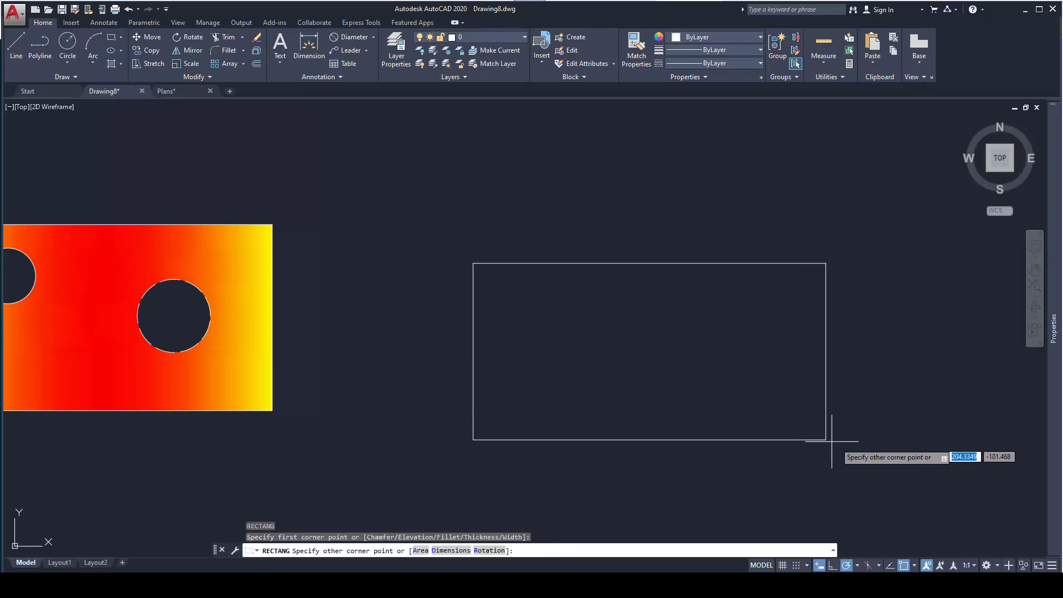
{"action": "left_click", "coordinate": [846, 446]}
{"action": "key", "text": "Escape"}
Step: Draw a circle with a radius of about 12.7 units centred on the large rectangle's upper edge
{"action": "type", "text": "c"}
{"action": "key", "text": "Return"}
{"action": "left_click", "coordinate": [683, 263]}
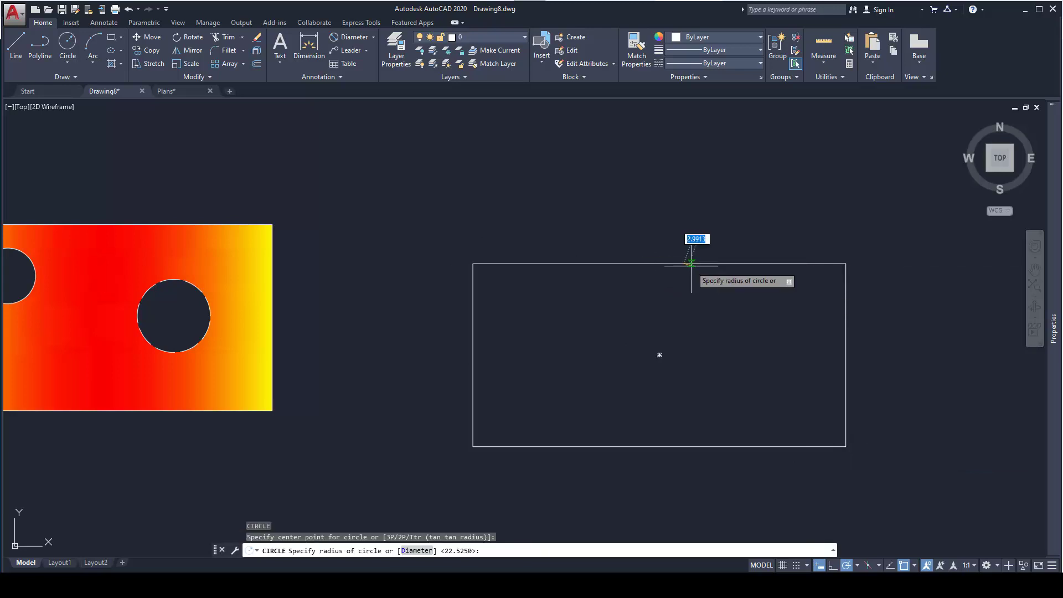
{"action": "left_click", "coordinate": [704, 272]}
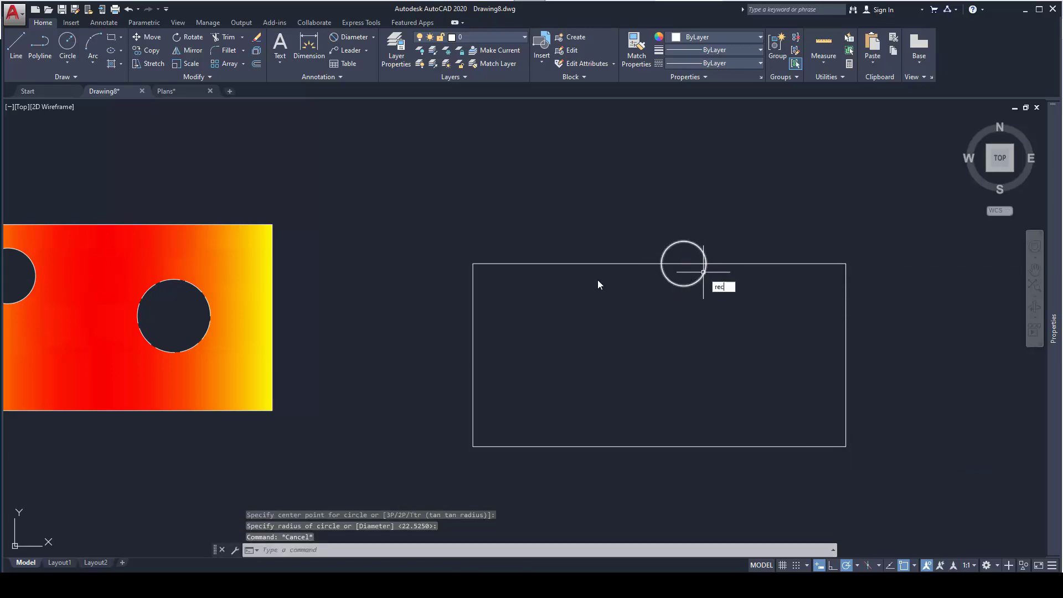
Step: Draw a small rectangle straddling the upper part of the large rectangle's left edge
{"action": "type", "text": "rec"}
{"action": "key", "text": "Return"}
{"action": "left_click", "coordinate": [448, 298]}
{"action": "left_click", "coordinate": [514, 325]}
{"action": "key", "text": "Escape"}
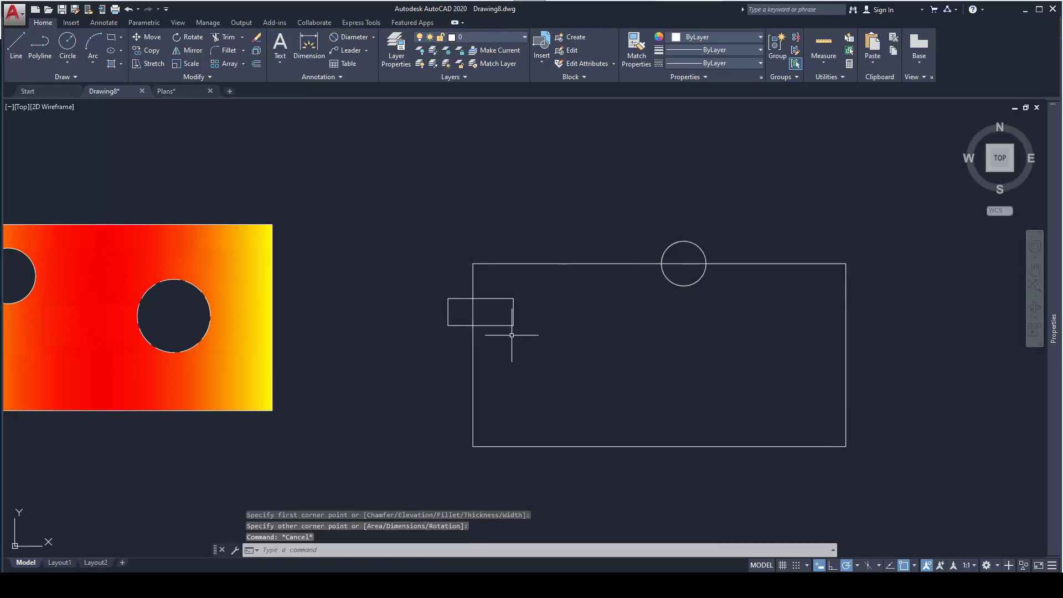
Step: Copy the small rectangle to six spots: lower on the left edge, two along the bottom edge, the lower-right corner, the right edge and near the upper-right corner
{"action": "type", "text": "Co"}
{"action": "key", "text": "Return"}
{"action": "left_click", "coordinate": [512, 326]}
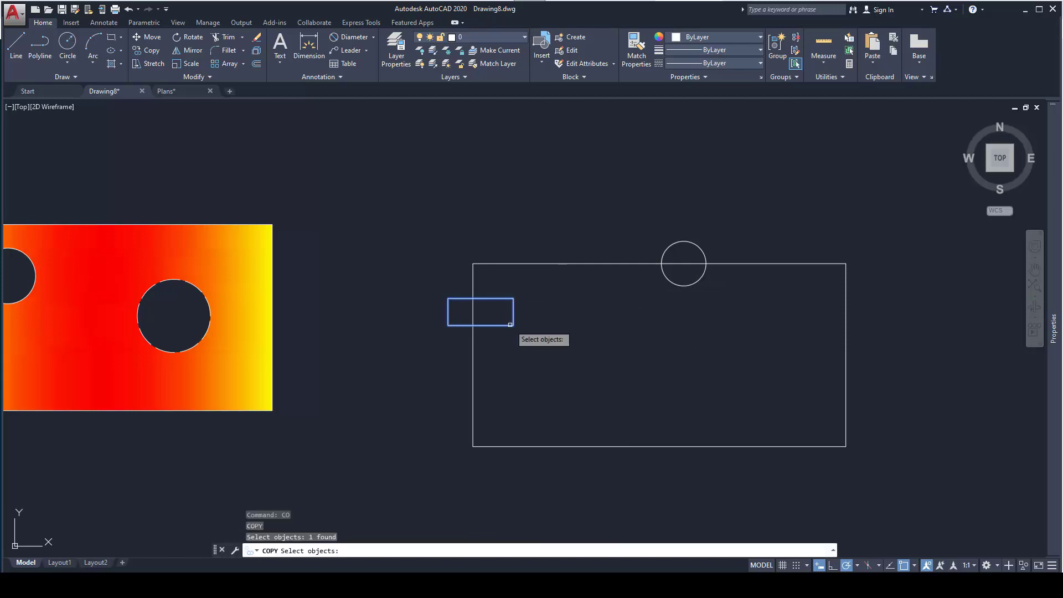
{"action": "key", "text": "Return"}
{"action": "left_click", "coordinate": [474, 298]}
{"action": "left_click", "coordinate": [473, 375]}
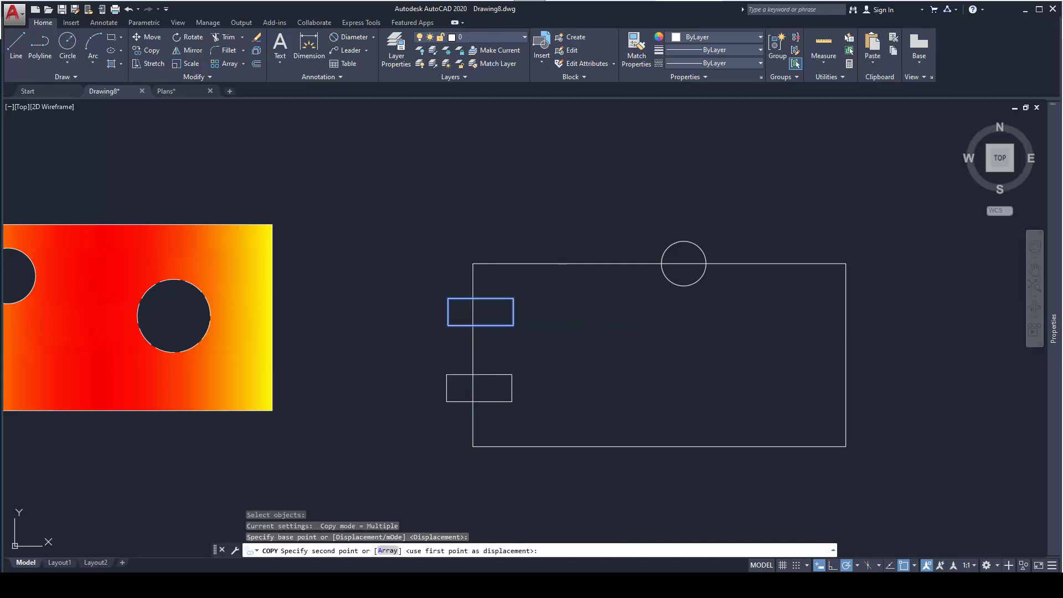
{"action": "left_click", "coordinate": [588, 436]}
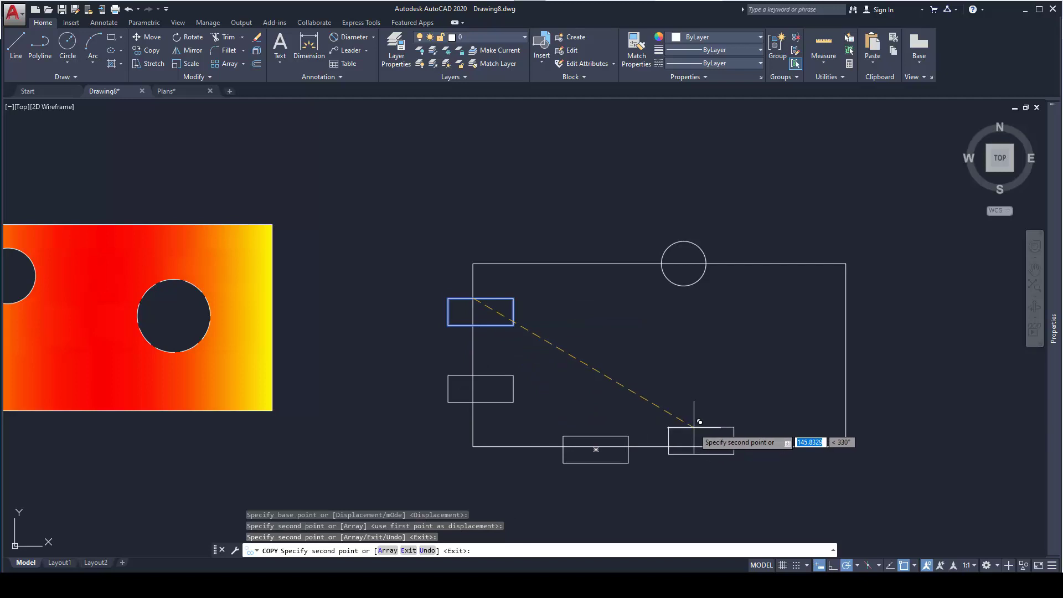
{"action": "left_click", "coordinate": [694, 428]}
{"action": "left_click", "coordinate": [846, 431]}
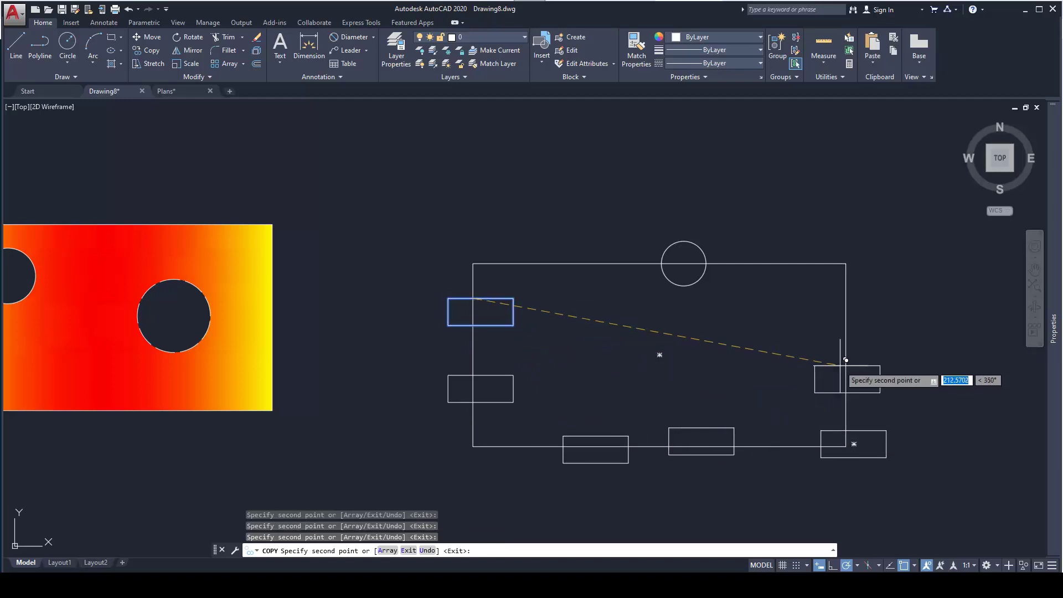
{"action": "left_click", "coordinate": [817, 356]}
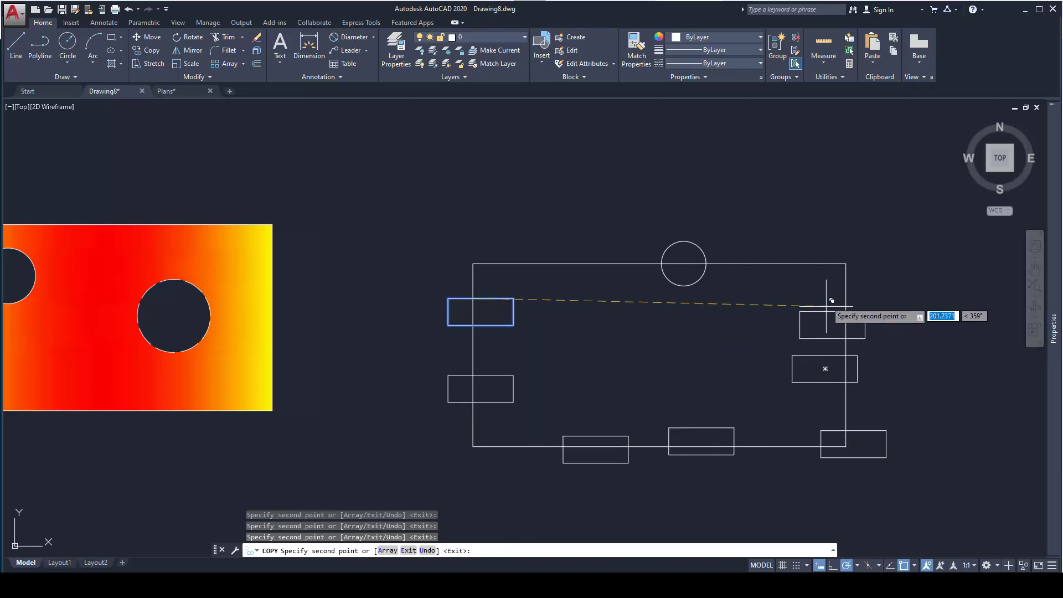
{"action": "left_click", "coordinate": [812, 264]}
{"action": "key", "text": "Escape"}
Step: Draw a larger circle centred on the large rectangle's upper edge, between its left corner and the small circle
{"action": "type", "text": "c"}
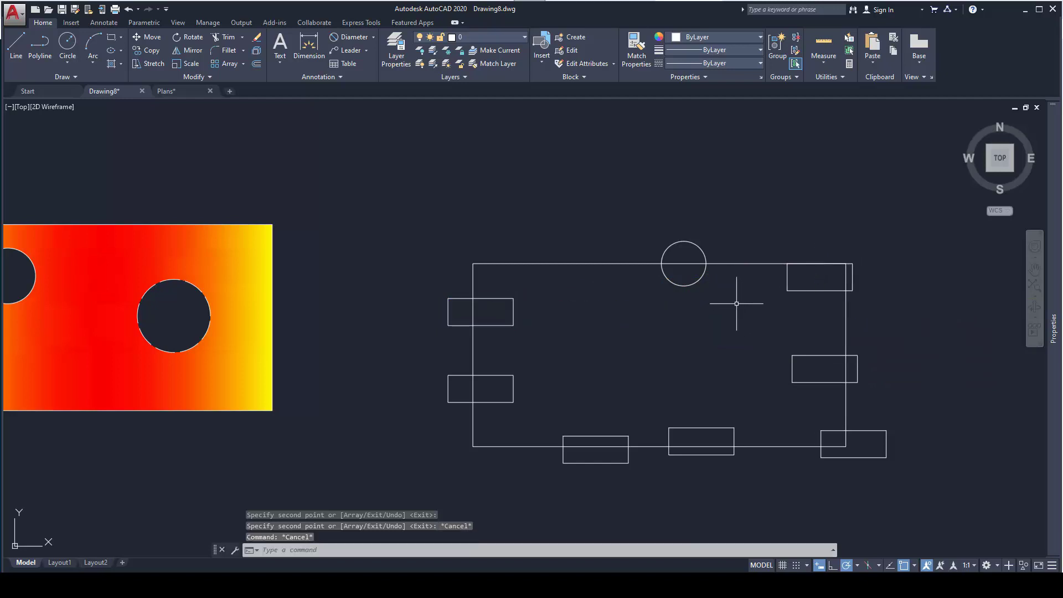
{"action": "key", "text": "Return"}
{"action": "left_click", "coordinate": [565, 263]}
{"action": "left_click", "coordinate": [604, 245]}
{"action": "key", "text": "Escape"}
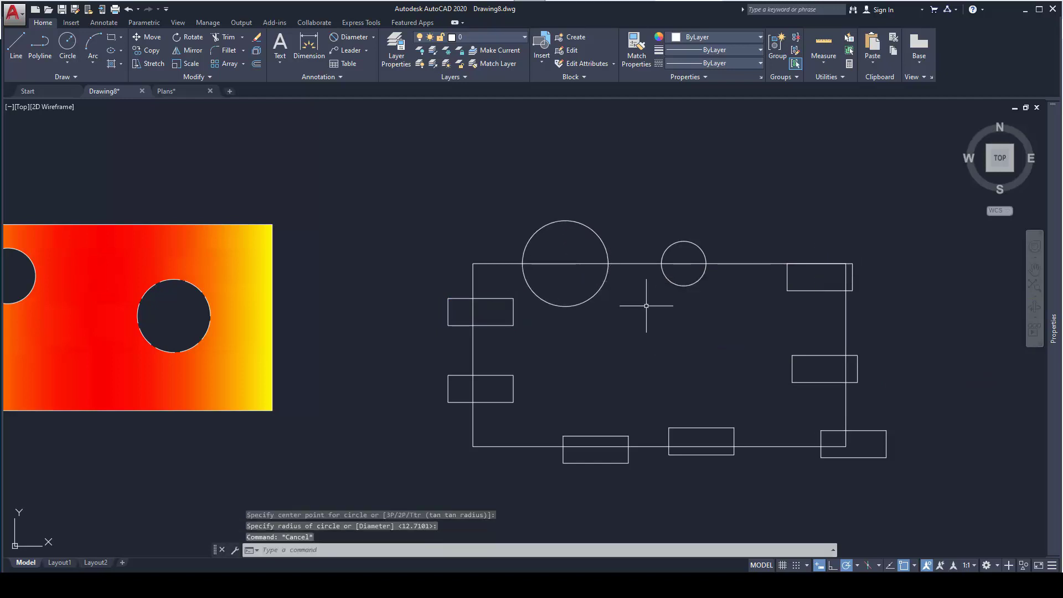
Step: Make the dimensions layer current
{"action": "middle_click_drag", "start_coordinate": [741, 376], "coordinate": [685, 350]}
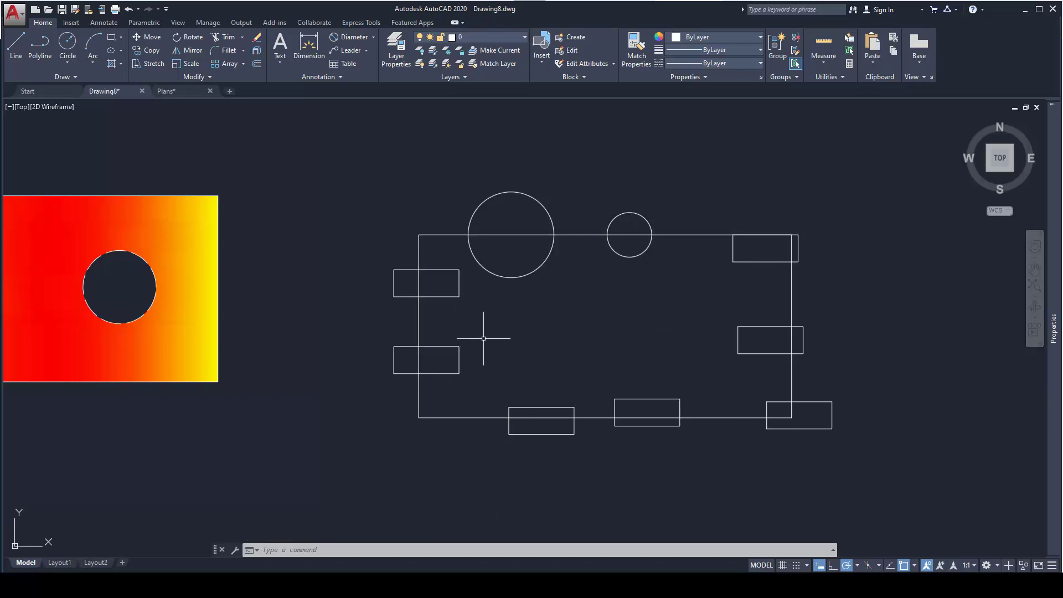
{"action": "left_click", "coordinate": [482, 35]}
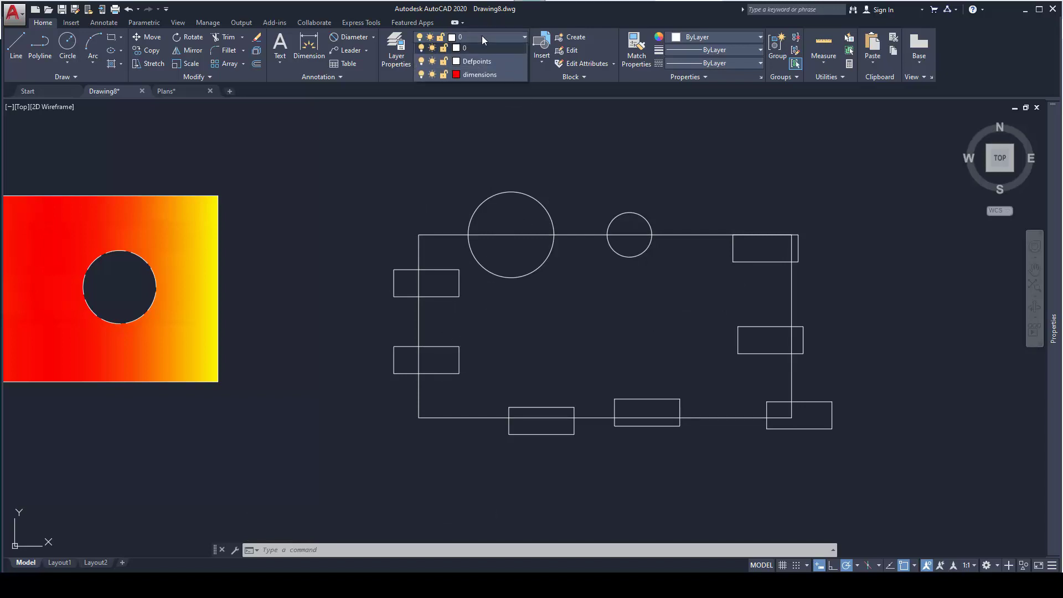
{"action": "left_click", "coordinate": [479, 74]}
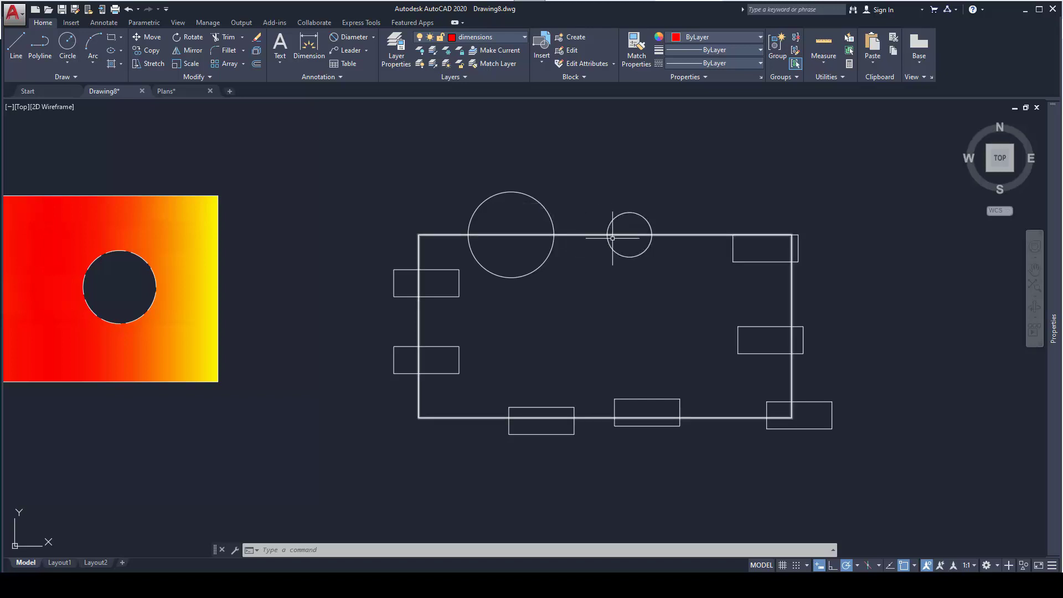
Step: Create a polyline boundary with island detection from the area enclosed inside the large rectangle and its overlapping shapes
{"action": "middle_click_drag", "start_coordinate": [650, 276], "coordinate": [596, 257]}
{"action": "key", "text": "Escape"}
{"action": "key", "text": "Escape"}
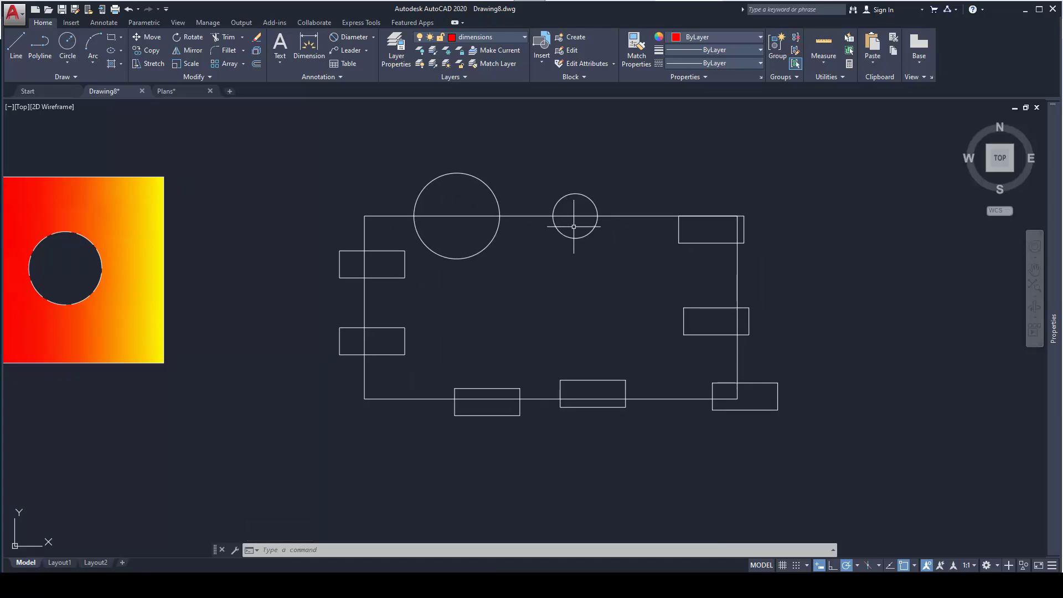
{"action": "type", "text": "b"}
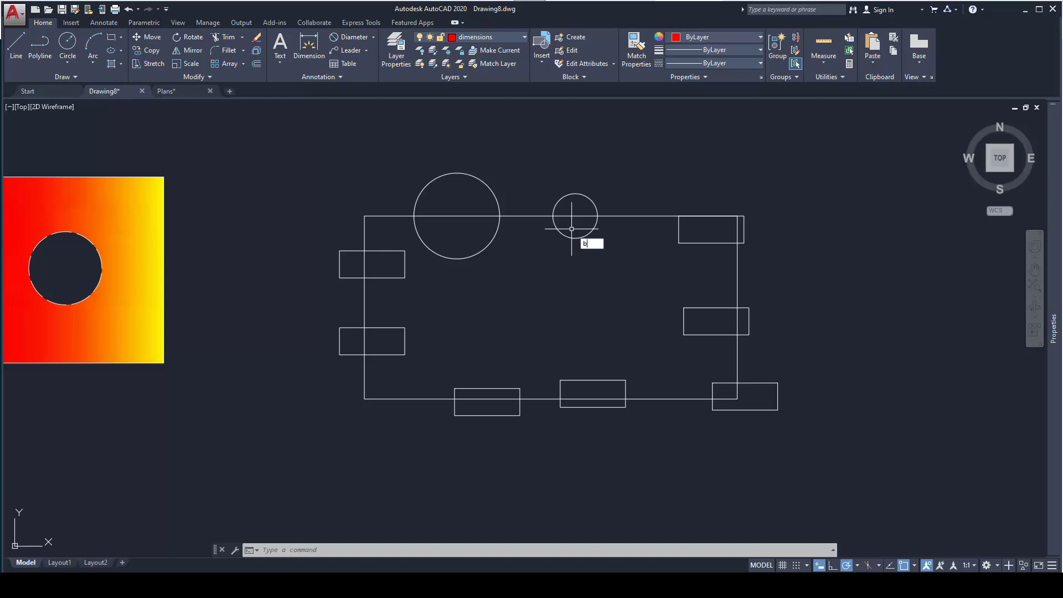
{"action": "type", "text": "o"}
{"action": "key", "text": "Return"}
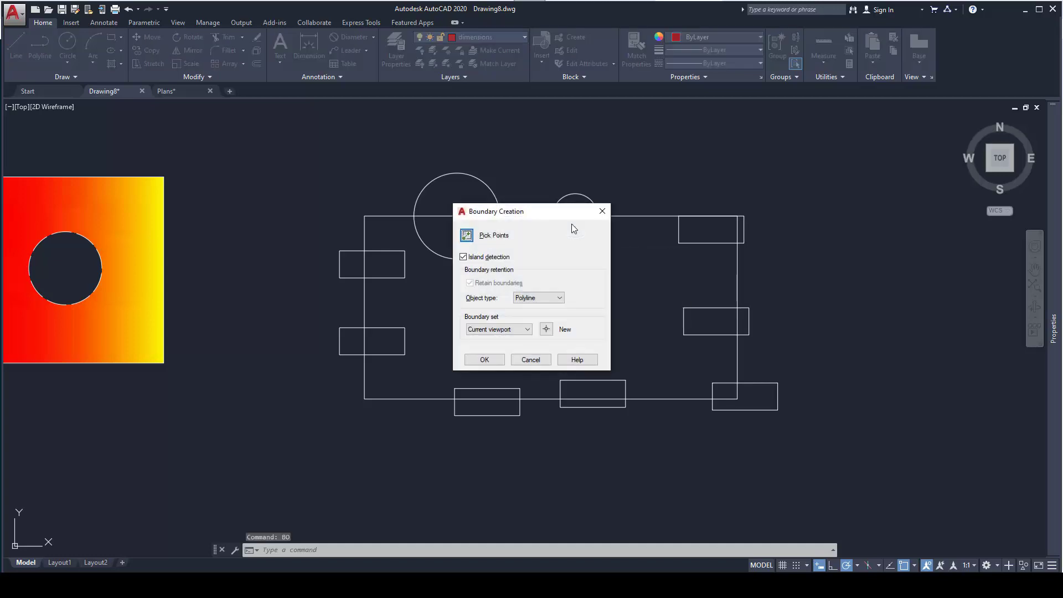
{"action": "left_click_drag", "start_coordinate": [546, 214], "coordinate": [673, 229]}
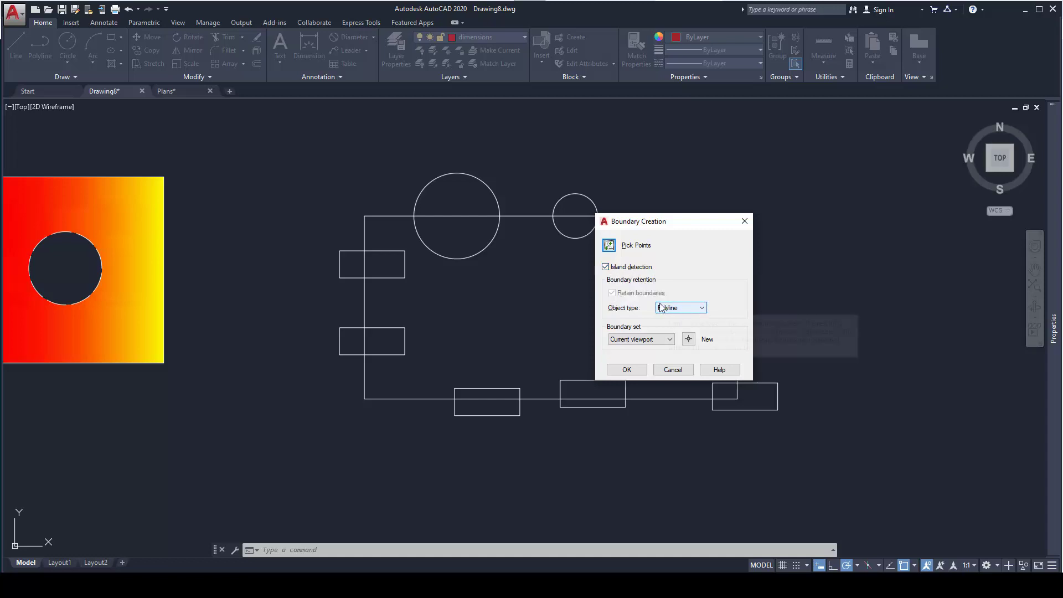
{"action": "left_click", "coordinate": [626, 370]}
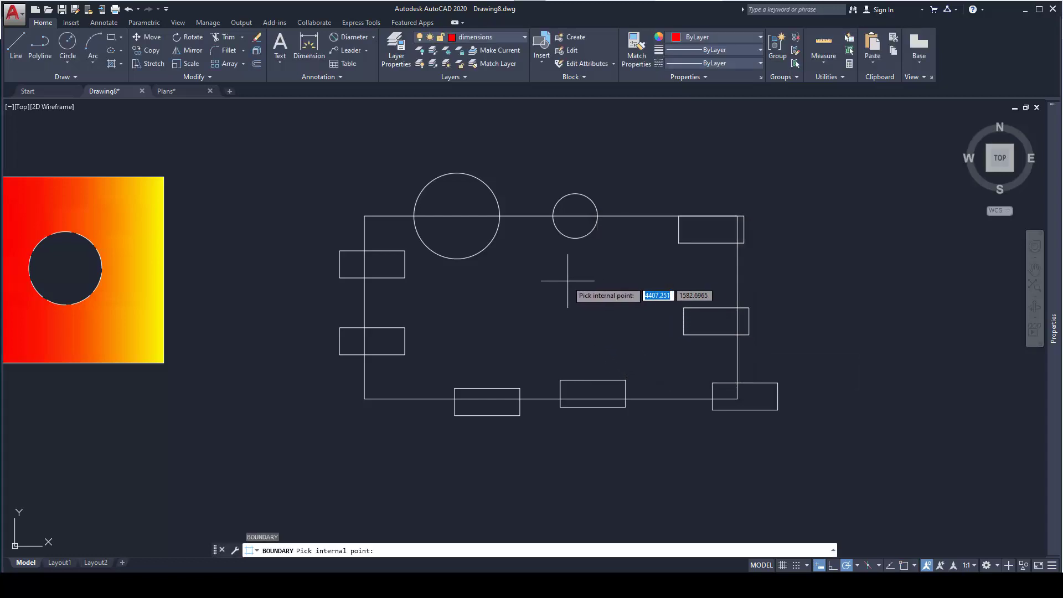
{"action": "left_click", "coordinate": [568, 284]}
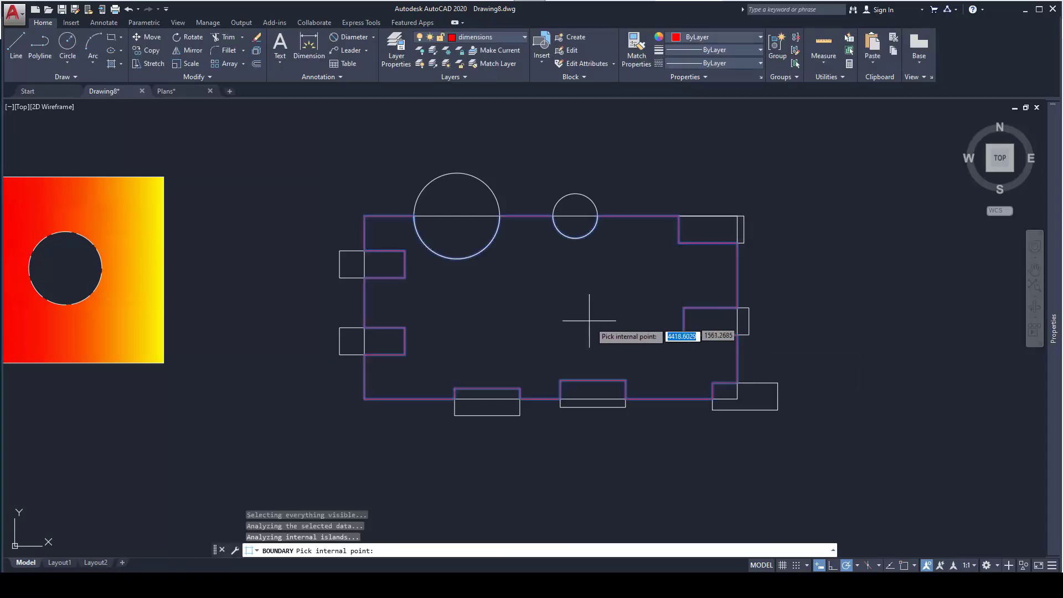
{"action": "key", "text": "Return"}
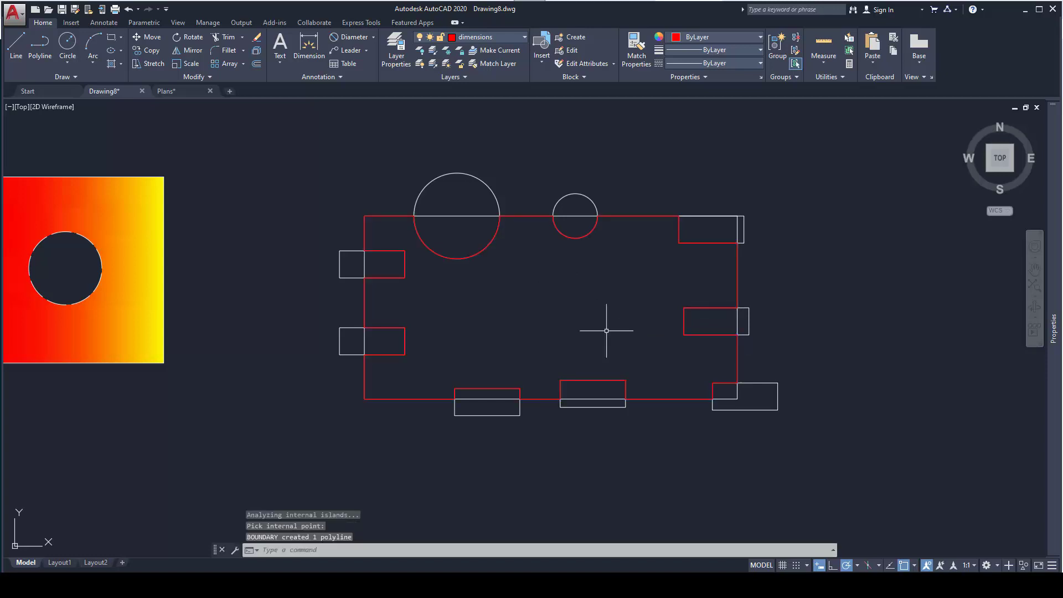
Step: Move the red boundary polyline out of the overlapping shapes into the empty space to their right
{"action": "scroll", "coordinate": [620, 338], "scroll_direction": "down", "scroll_amount": 2}
{"action": "middle_click_drag", "start_coordinate": [622, 315], "coordinate": [500, 320]}
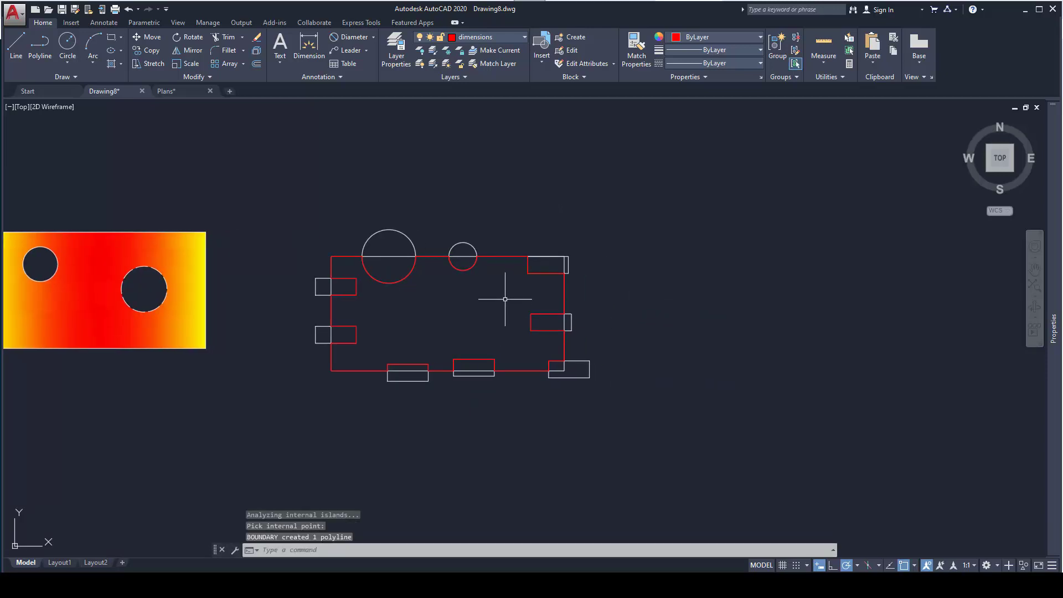
{"action": "scroll", "coordinate": [508, 285], "scroll_direction": "up", "scroll_amount": 2}
{"action": "key", "text": "Escape"}
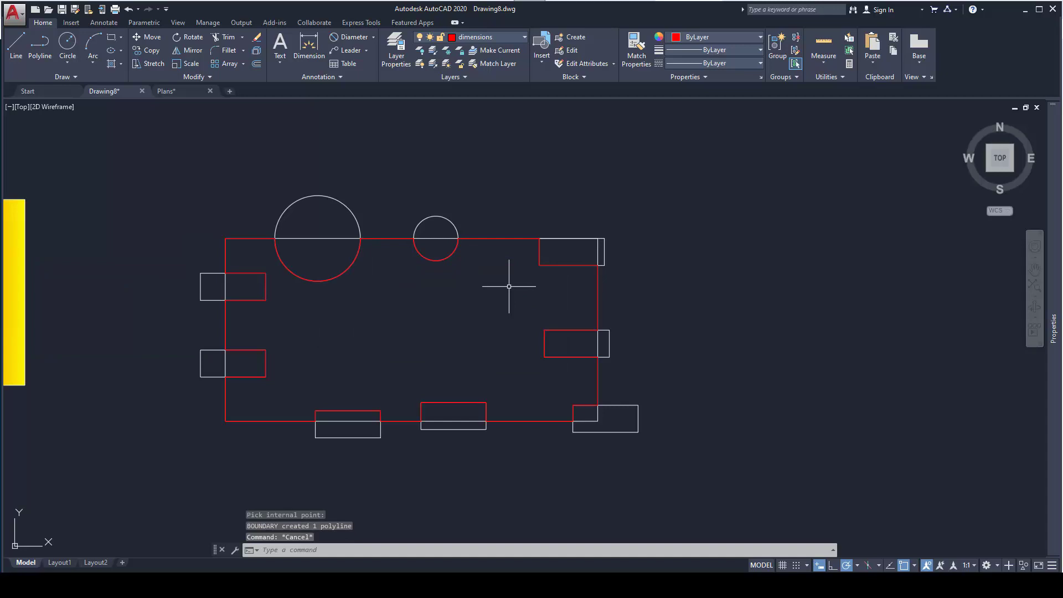
{"action": "type", "text": "m"}
{"action": "key", "text": "Return"}
{"action": "left_click", "coordinate": [494, 239]}
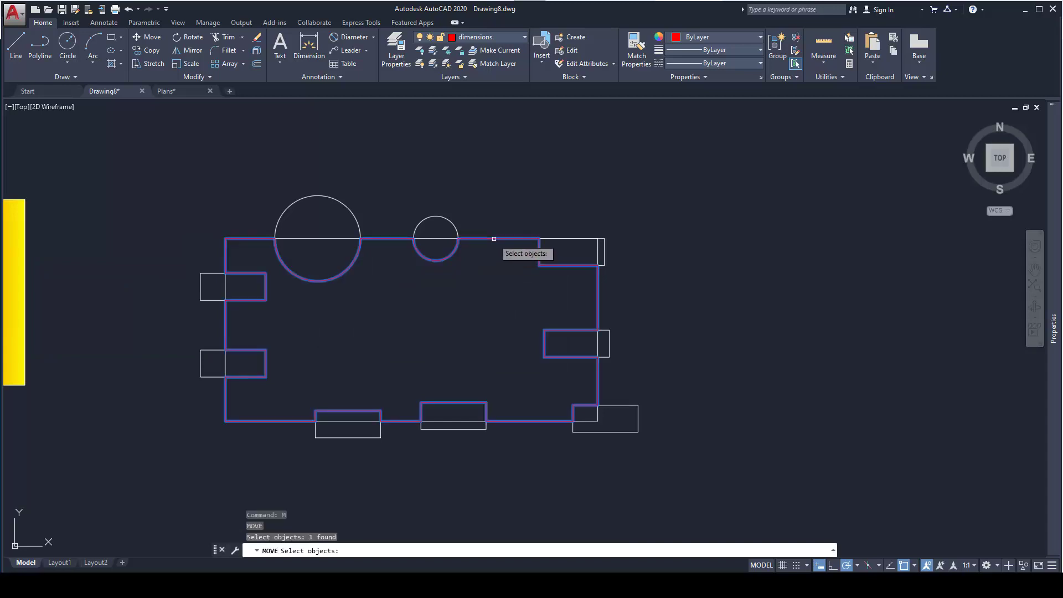
{"action": "key", "text": "Return"}
{"action": "left_click", "coordinate": [459, 238]}
{"action": "scroll", "coordinate": [487, 249], "scroll_direction": "down", "scroll_amount": 4}
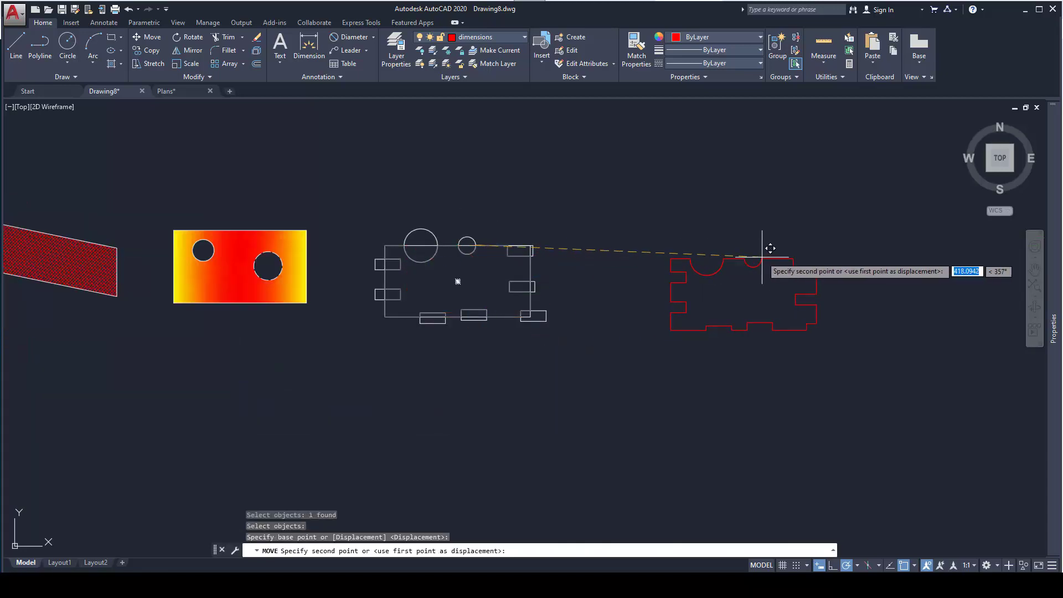
{"action": "left_click", "coordinate": [765, 247]}
{"action": "key", "text": "Escape"}
Step: Offset the moved boundary polyline by 10 units, once outward and once inward
{"action": "scroll", "coordinate": [780, 276], "scroll_direction": "up", "scroll_amount": 2}
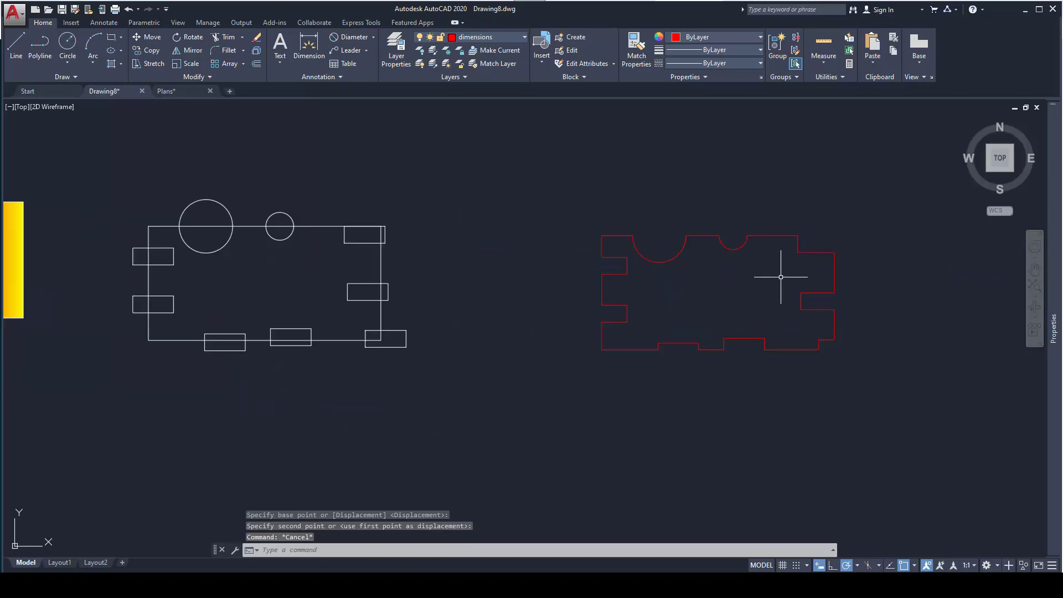
{"action": "middle_click_drag", "start_coordinate": [782, 279], "coordinate": [689, 269]}
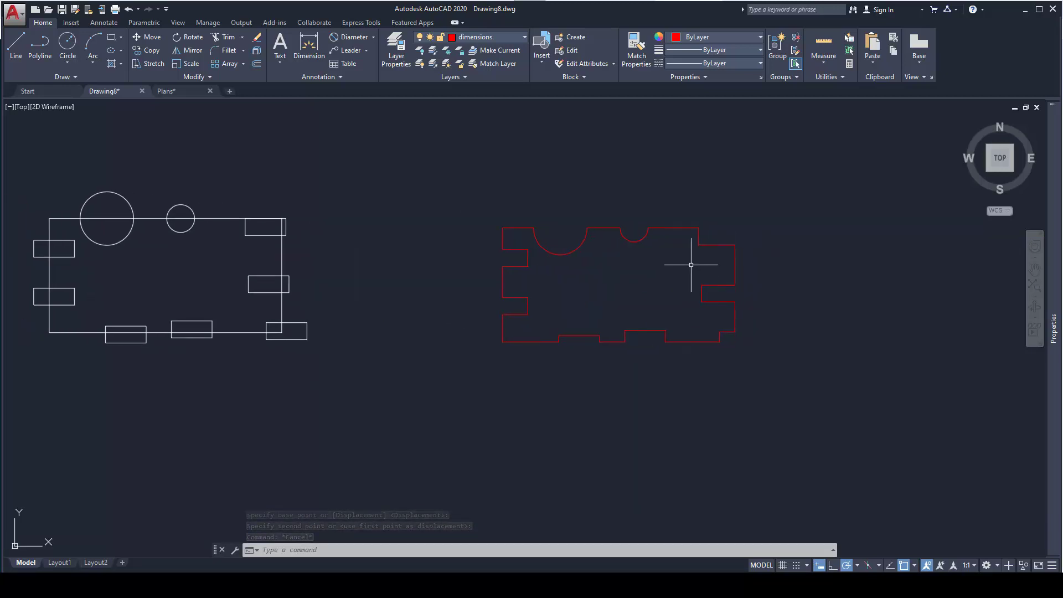
{"action": "type", "text": "O"}
{"action": "key", "text": "Return"}
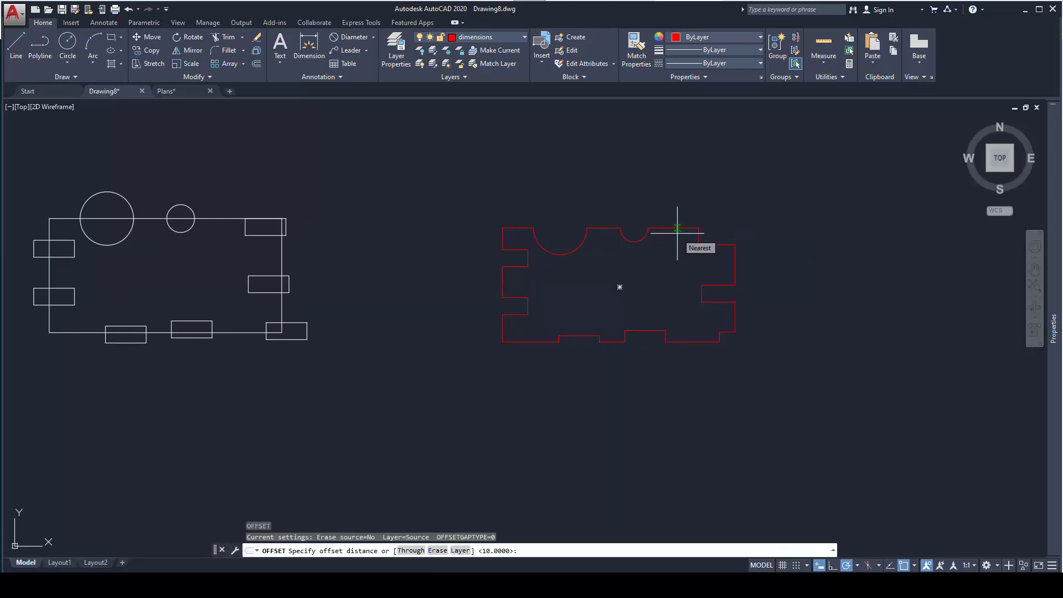
{"action": "key", "text": "Return"}
{"action": "left_click", "coordinate": [676, 227]}
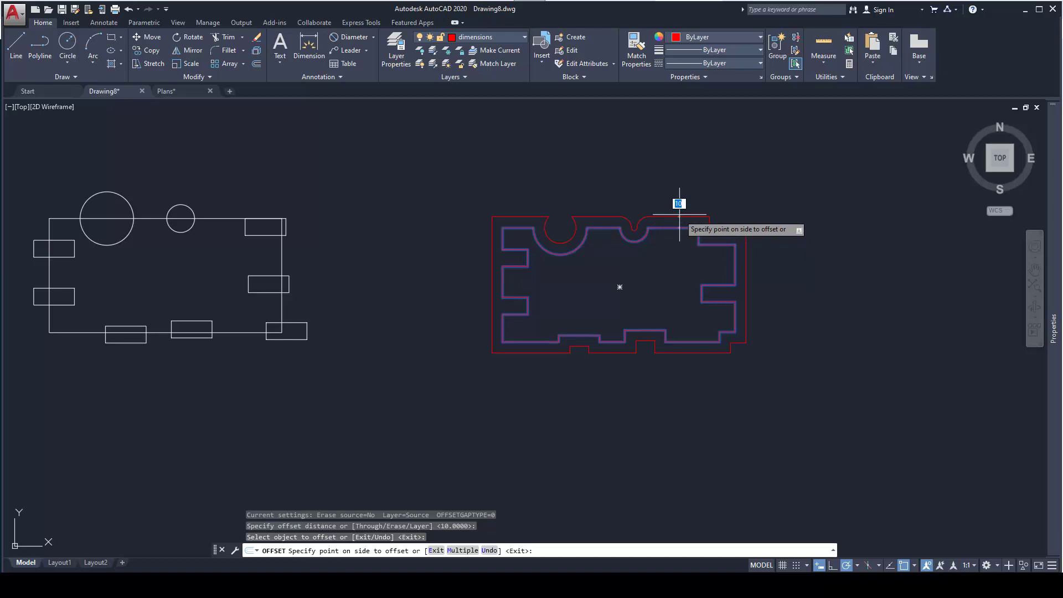
{"action": "left_click", "coordinate": [679, 215]}
{"action": "left_click", "coordinate": [674, 227]}
{"action": "left_click", "coordinate": [675, 235]}
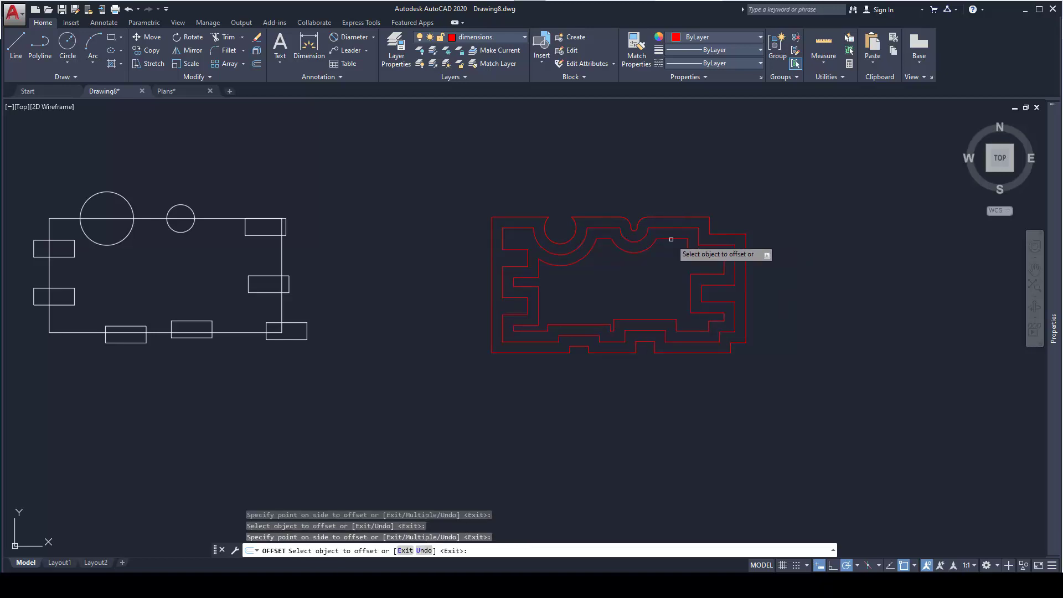
Step: Repeat the 10-unit offset inward from the innermost red polyline to add successive nested outlines toward the center
{"action": "left_click", "coordinate": [665, 238]}
{"action": "left_click", "coordinate": [664, 249]}
{"action": "left_click", "coordinate": [662, 256]}
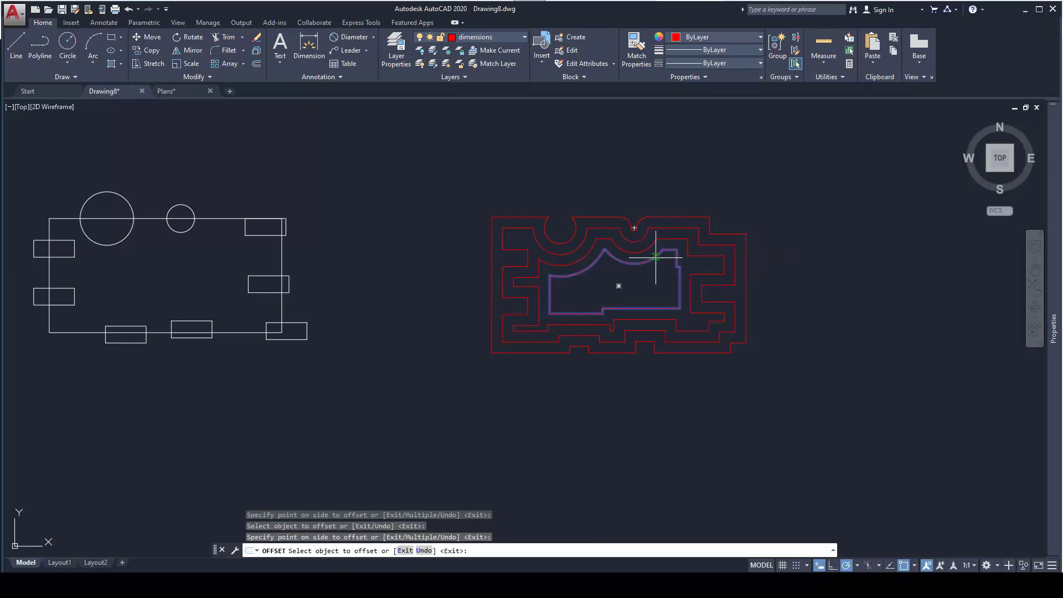
{"action": "left_click", "coordinate": [657, 268]}
{"action": "left_click", "coordinate": [649, 275]}
{"action": "left_click", "coordinate": [650, 276]}
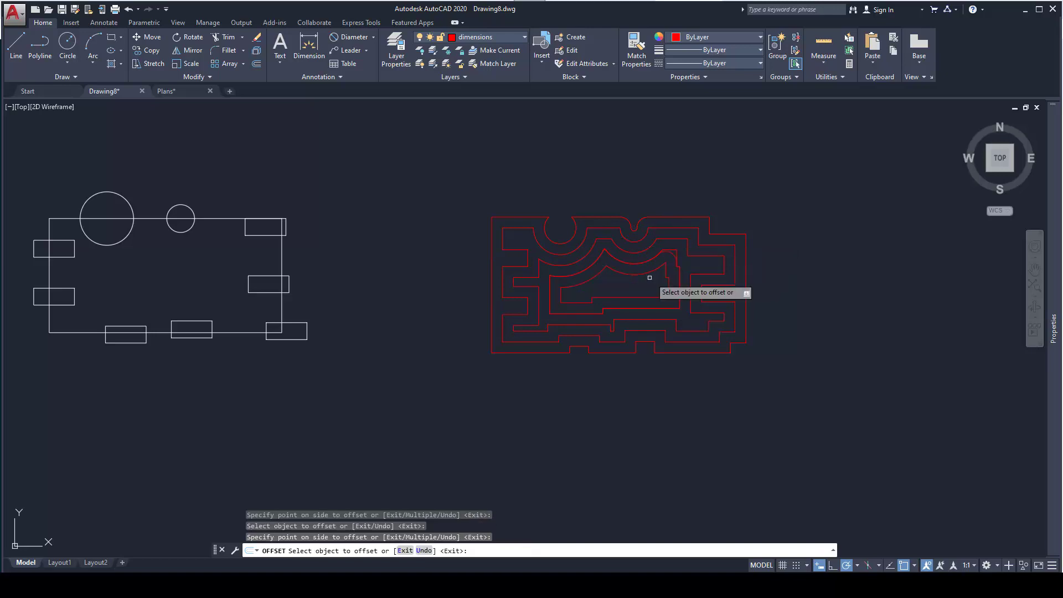
{"action": "left_click", "coordinate": [648, 272]}
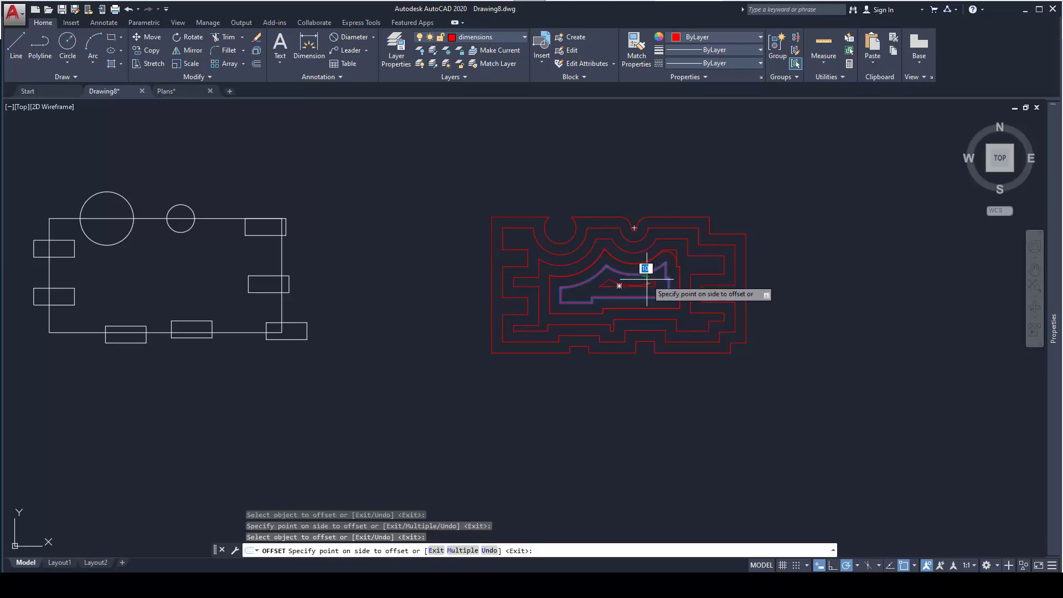
{"action": "left_click", "coordinate": [645, 280]}
{"action": "key", "text": "Escape"}
Step: Delete the overlapping extra offset polyline that has the rounded corner near the center of the nested red outlines
{"action": "scroll", "coordinate": [651, 283], "scroll_direction": "up", "scroll_amount": 5}
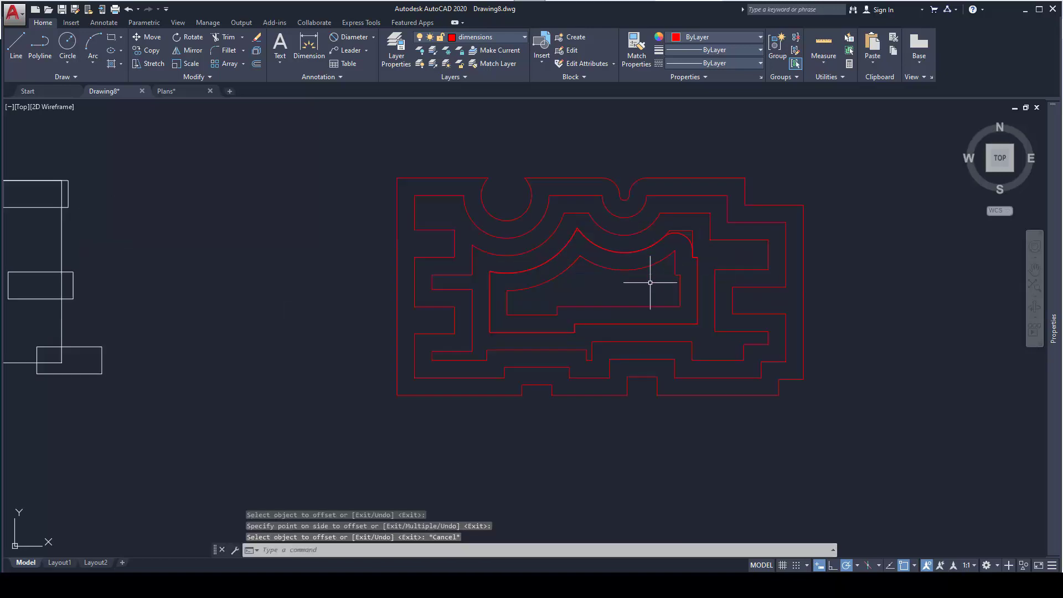
{"action": "scroll", "coordinate": [651, 277], "scroll_direction": "down", "scroll_amount": 5}
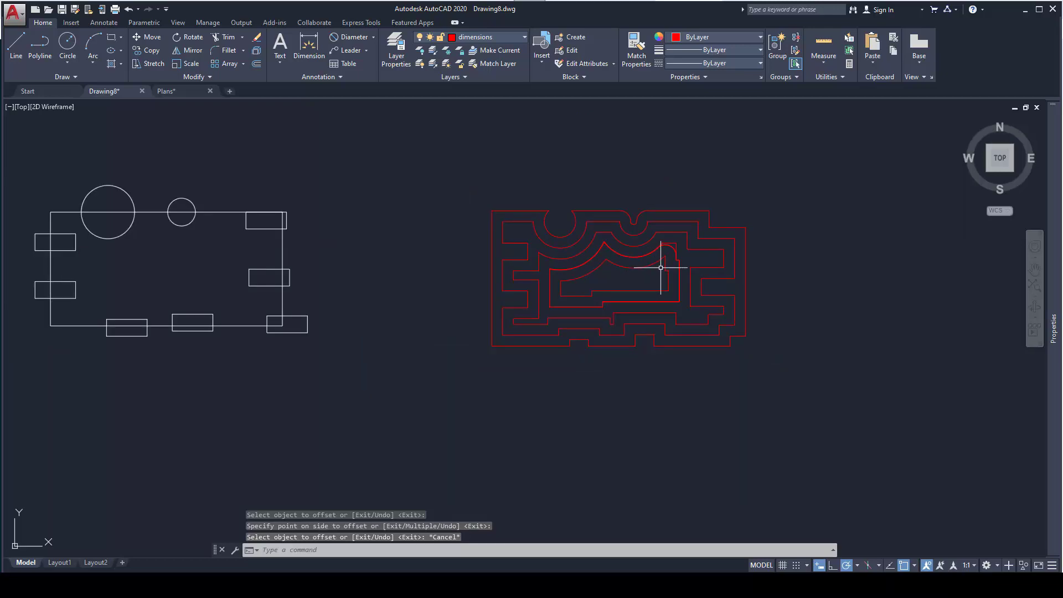
{"action": "left_click", "coordinate": [674, 250]}
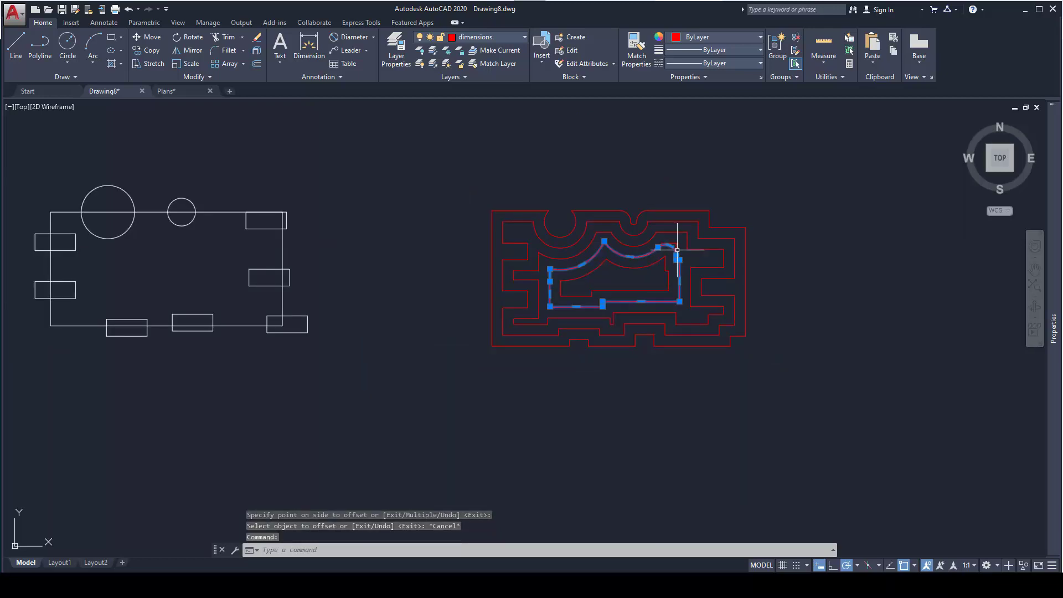
{"action": "key", "text": "Delete"}
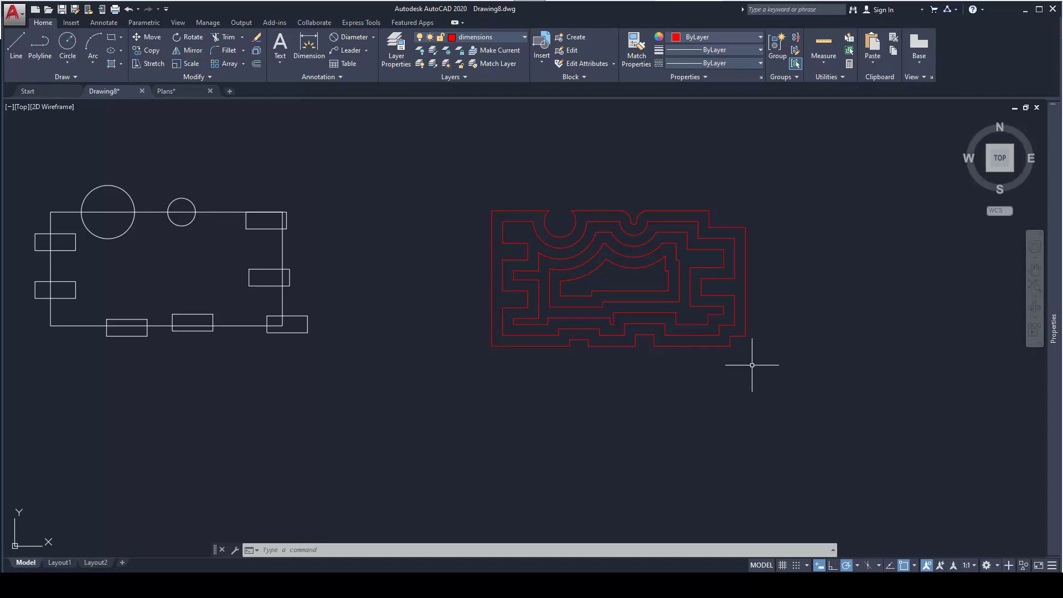
Step: Zoom to All and frame every drawing in the model space
{"action": "key", "text": "Return"}
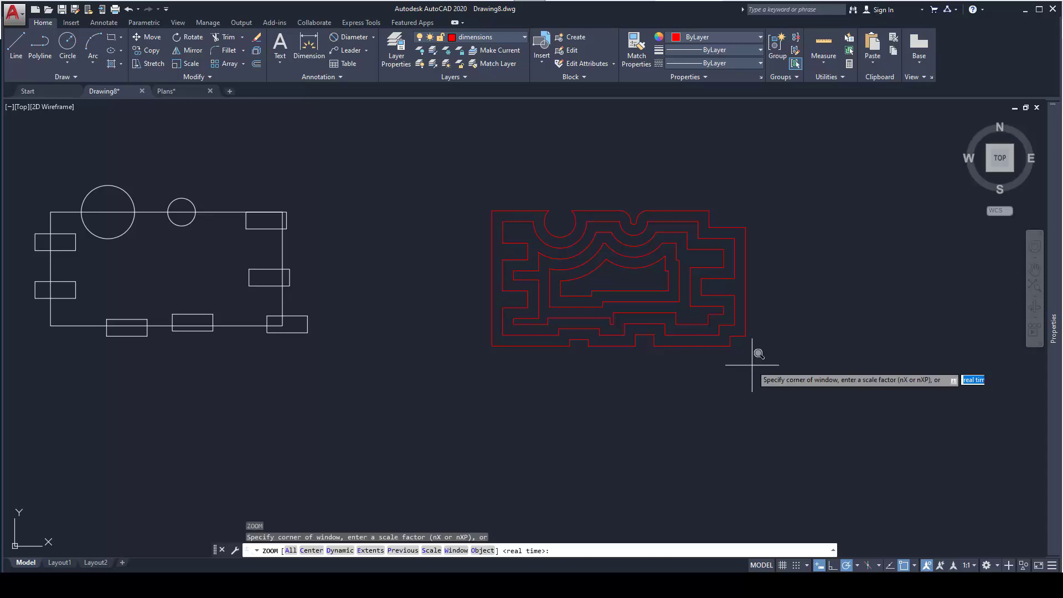
{"action": "type", "text": "a"}
{"action": "key", "text": "Return"}
{"action": "scroll", "coordinate": [753, 288], "scroll_direction": "down", "scroll_amount": 2}
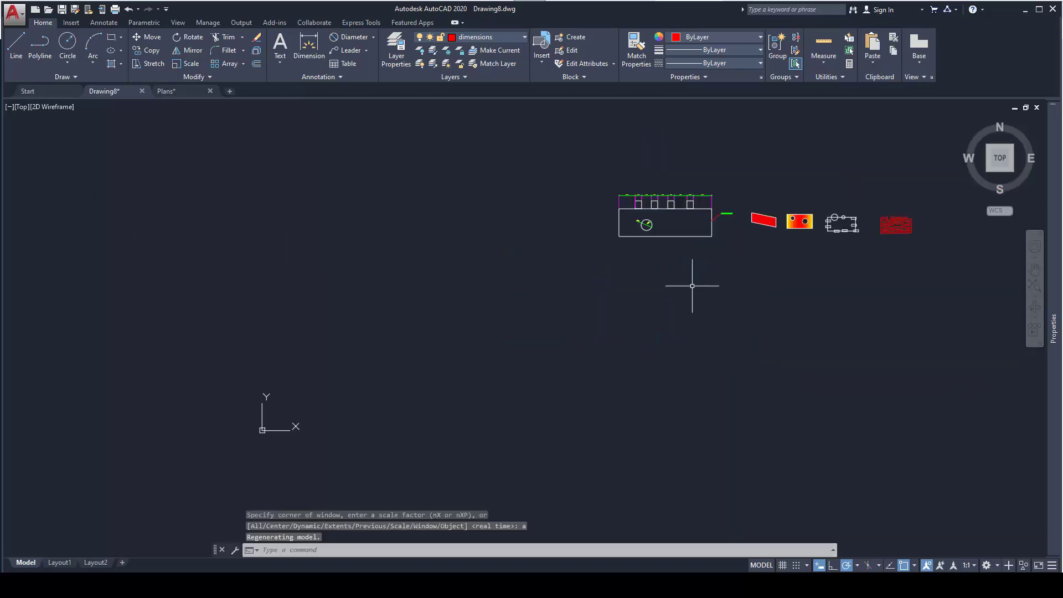
{"action": "middle_click_drag", "start_coordinate": [729, 285], "coordinate": [505, 335]}
{"action": "scroll", "coordinate": [567, 296], "scroll_direction": "up", "scroll_amount": 2}
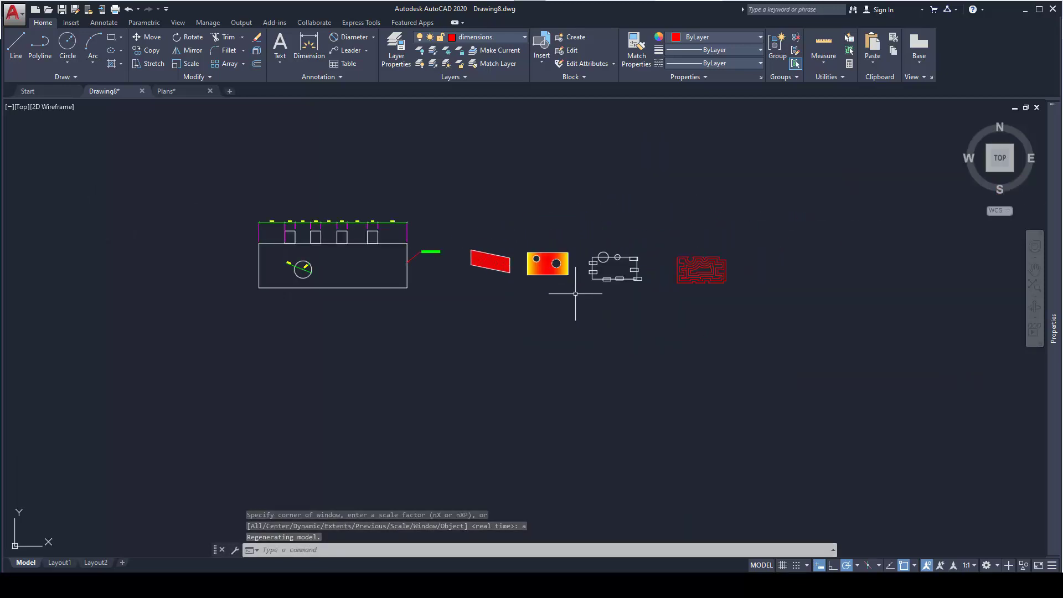
{"action": "key", "text": "Escape"}
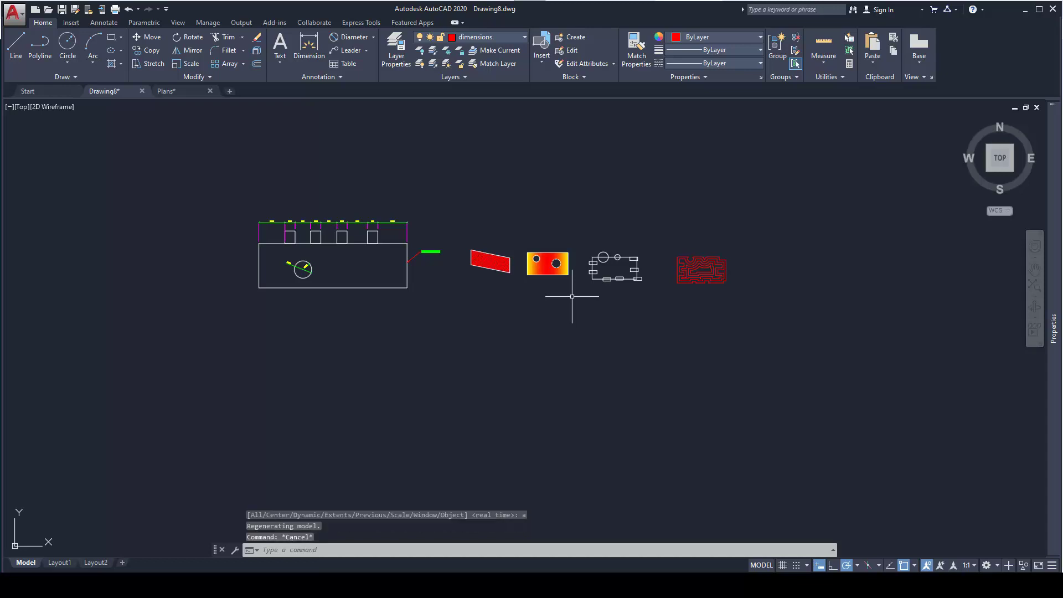
Step: Draw a horizontal and a vertical construction line (XLINE) through one point below the lower corner of the large white rectangle
{"action": "type", "text": "xl"}
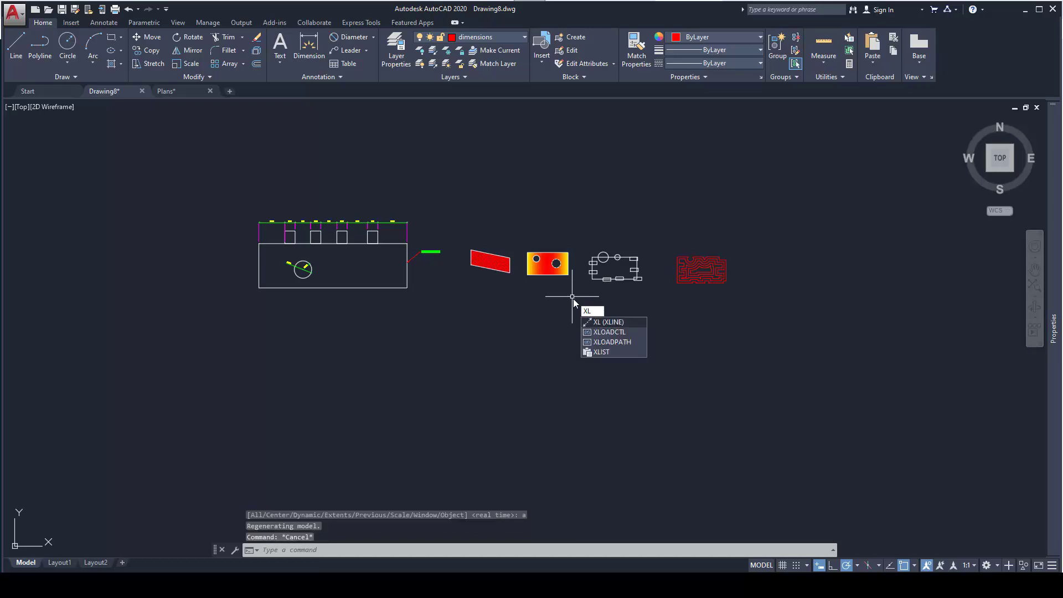
{"action": "left_click", "coordinate": [607, 327]}
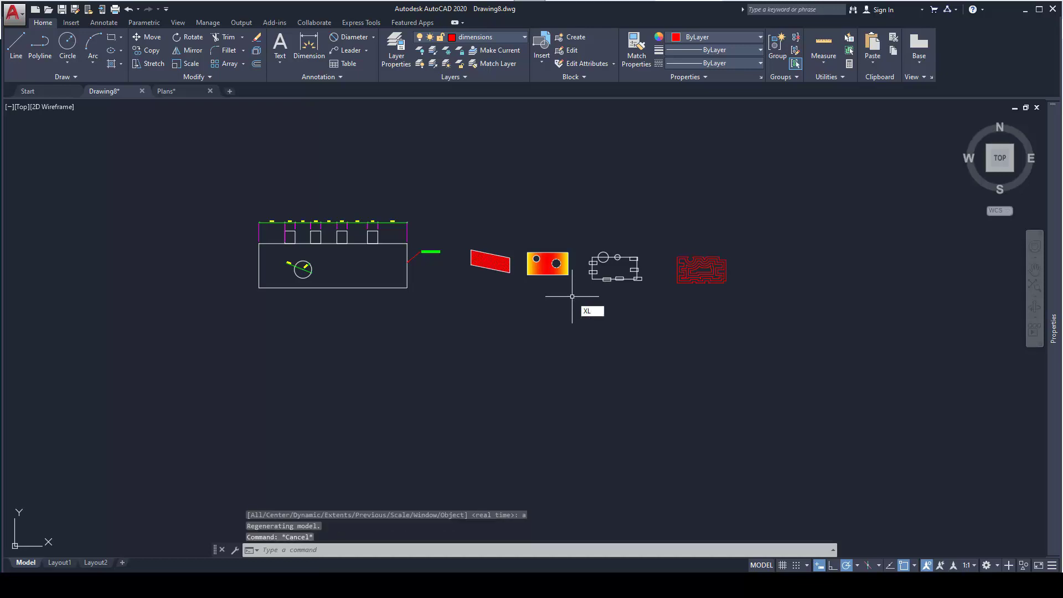
{"action": "left_click", "coordinate": [373, 351]}
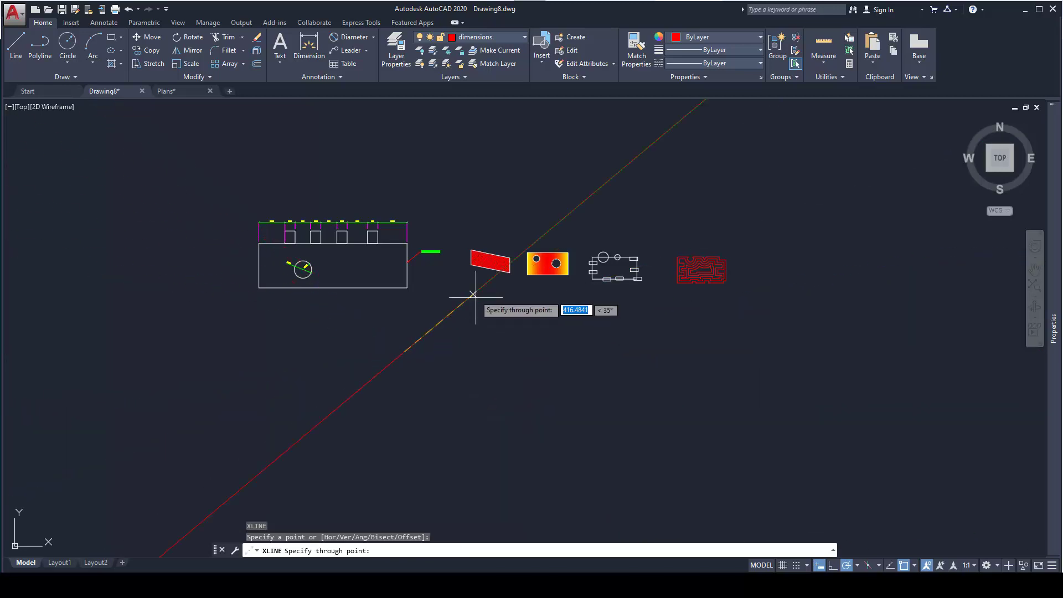
{"action": "scroll", "coordinate": [518, 364], "scroll_direction": "down", "scroll_amount": 6}
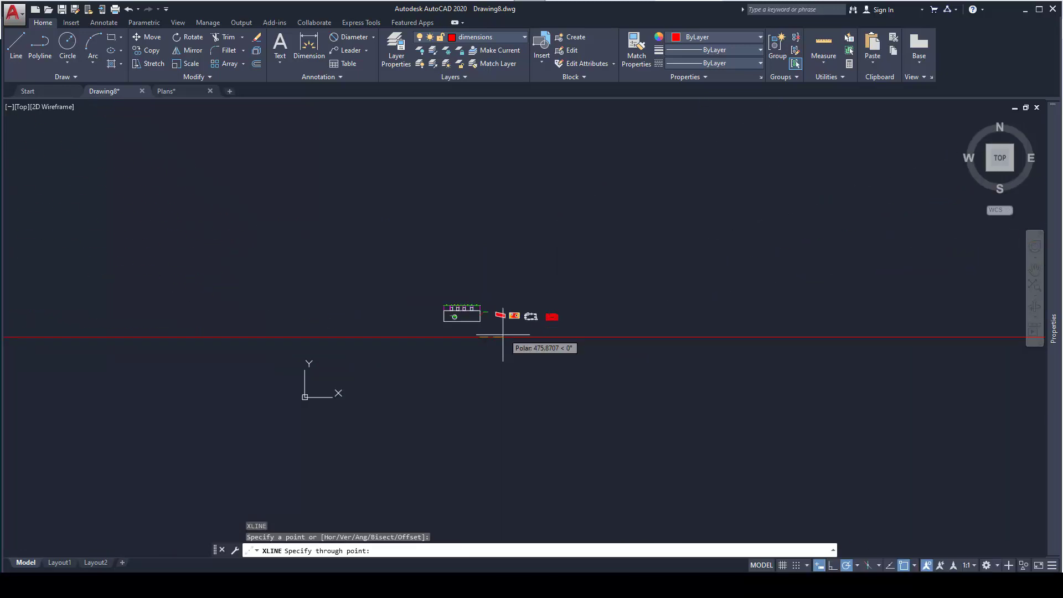
{"action": "scroll", "coordinate": [492, 364], "scroll_direction": "up", "scroll_amount": 5}
{"action": "scroll", "coordinate": [491, 338], "scroll_direction": "down", "scroll_amount": 5}
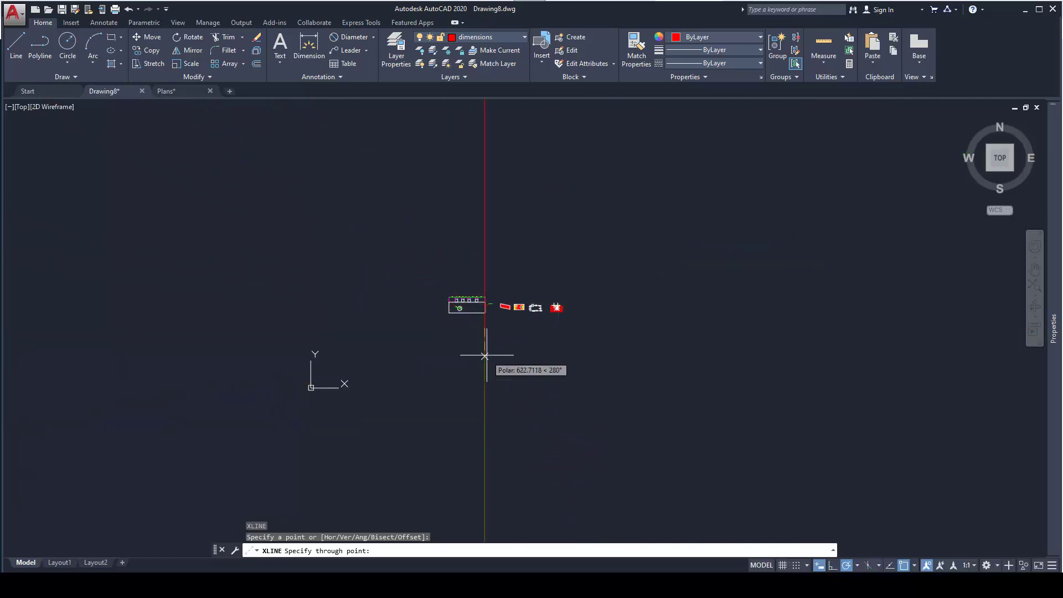
{"action": "scroll", "coordinate": [561, 328], "scroll_direction": "up", "scroll_amount": 4}
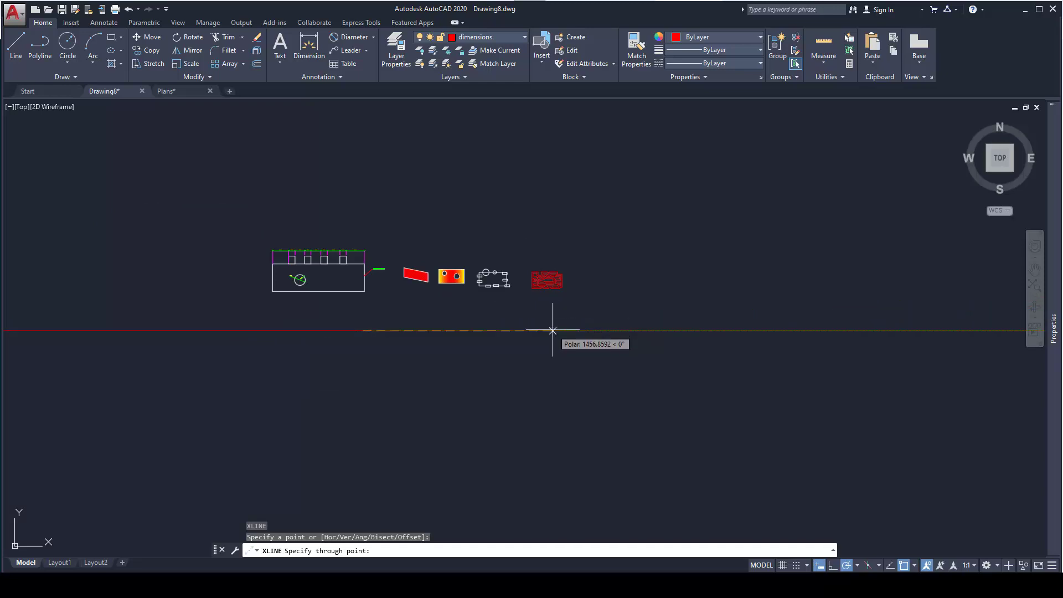
{"action": "left_click", "coordinate": [561, 330]}
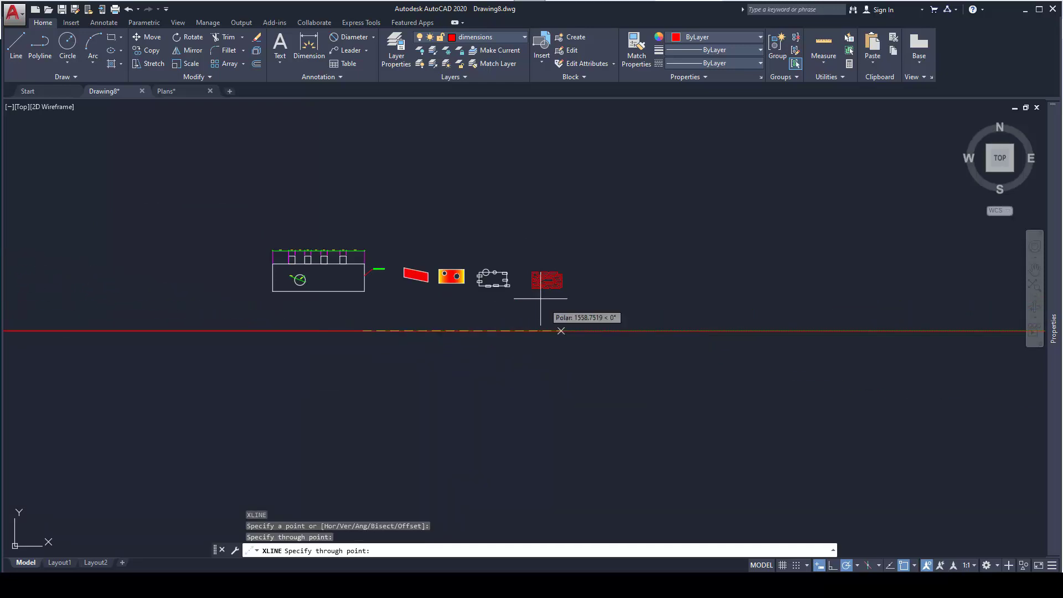
{"action": "left_click", "coordinate": [363, 176]}
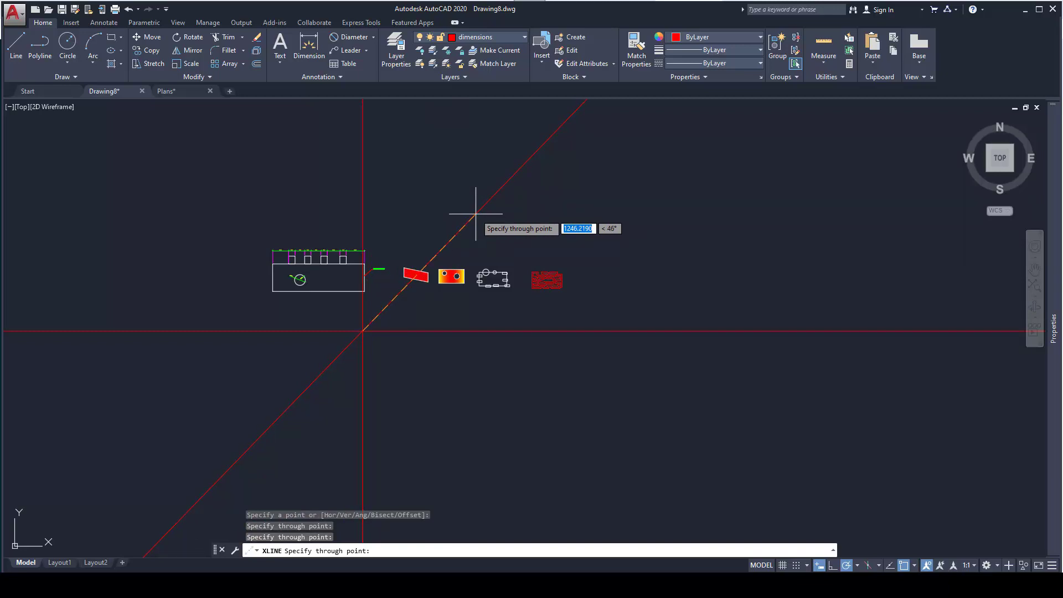
Step: Add four construction lines at different angles through the same base point, entering 45 for one of the through points
{"action": "left_click", "coordinate": [485, 214]}
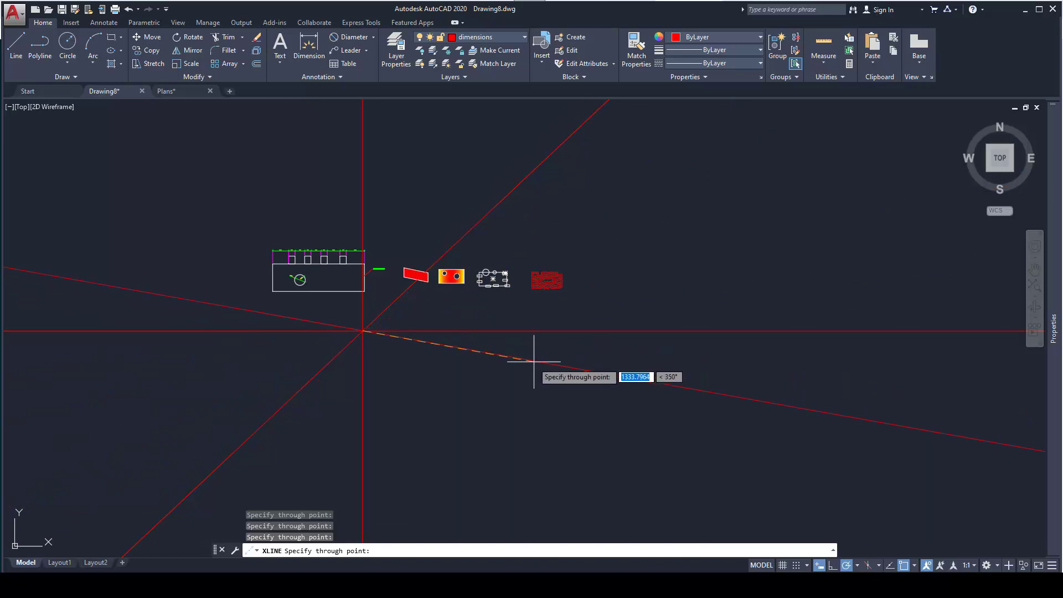
{"action": "type", "text": "4"}
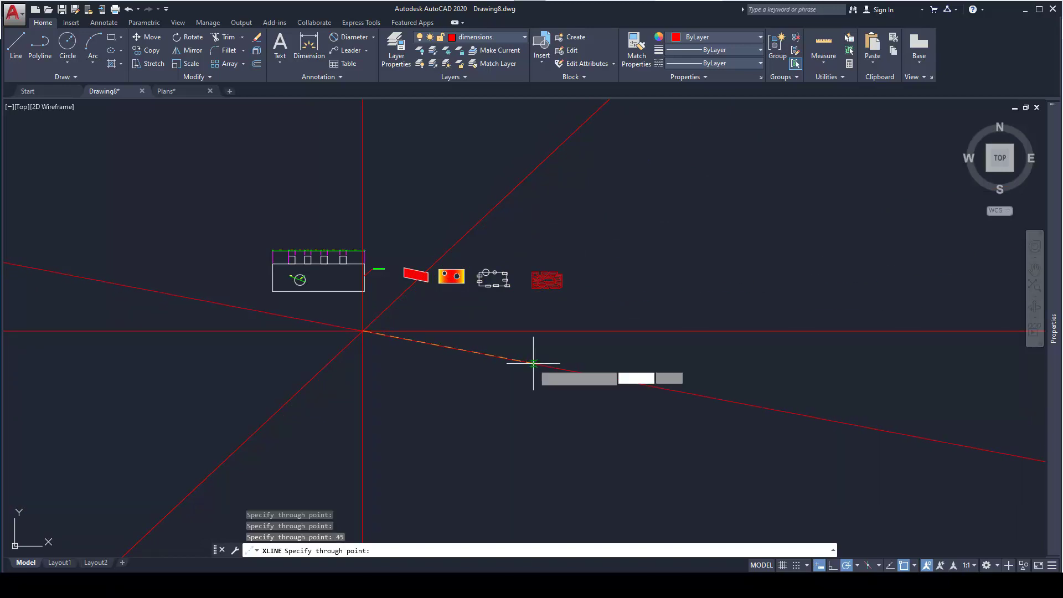
{"action": "key", "text": "Return"}
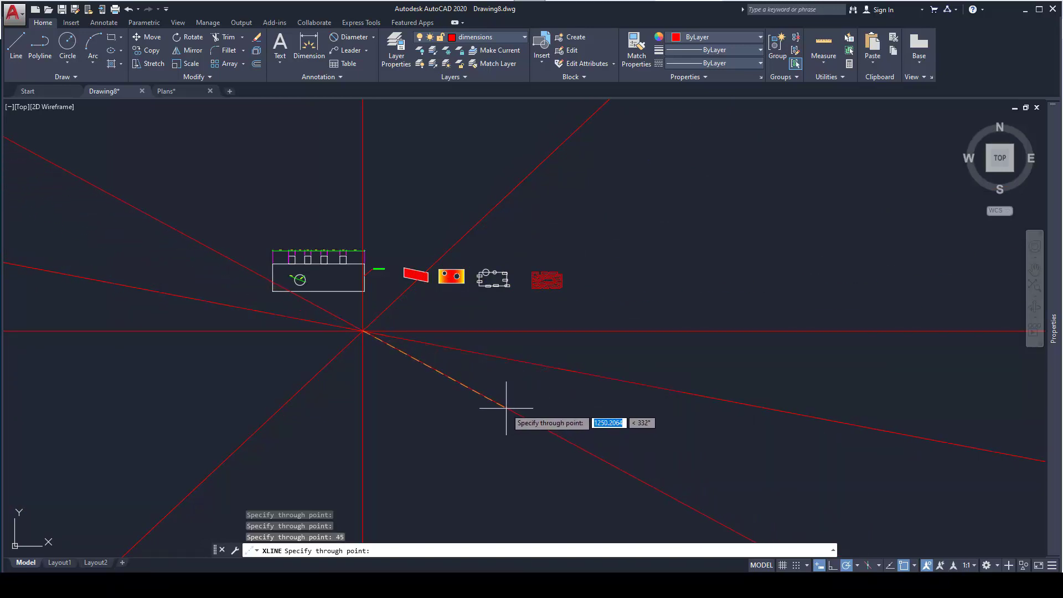
{"action": "left_click", "coordinate": [294, 370]}
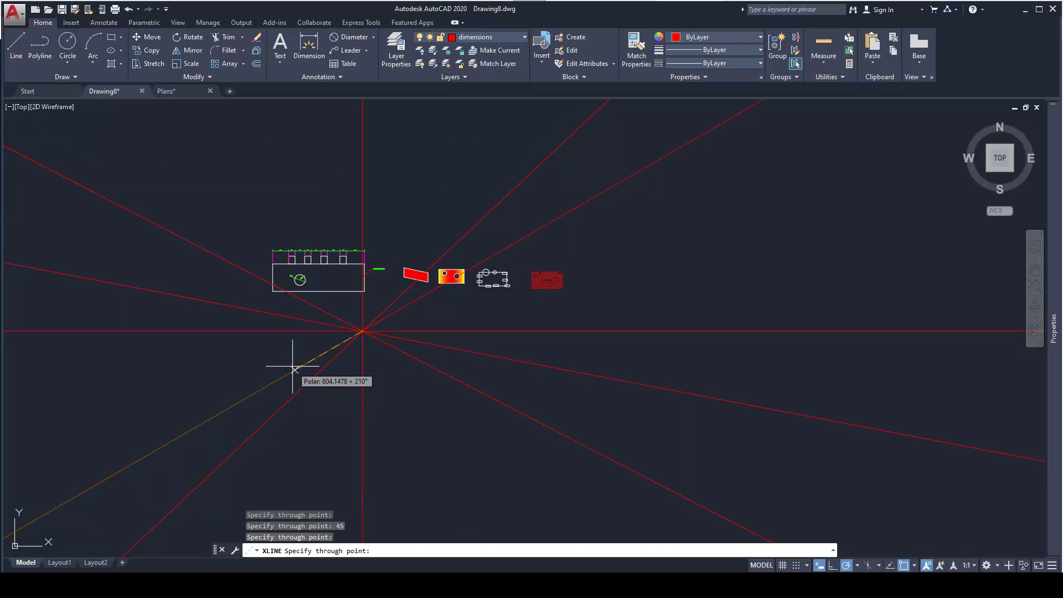
{"action": "left_click", "coordinate": [294, 363]}
{"action": "key", "text": "Escape"}
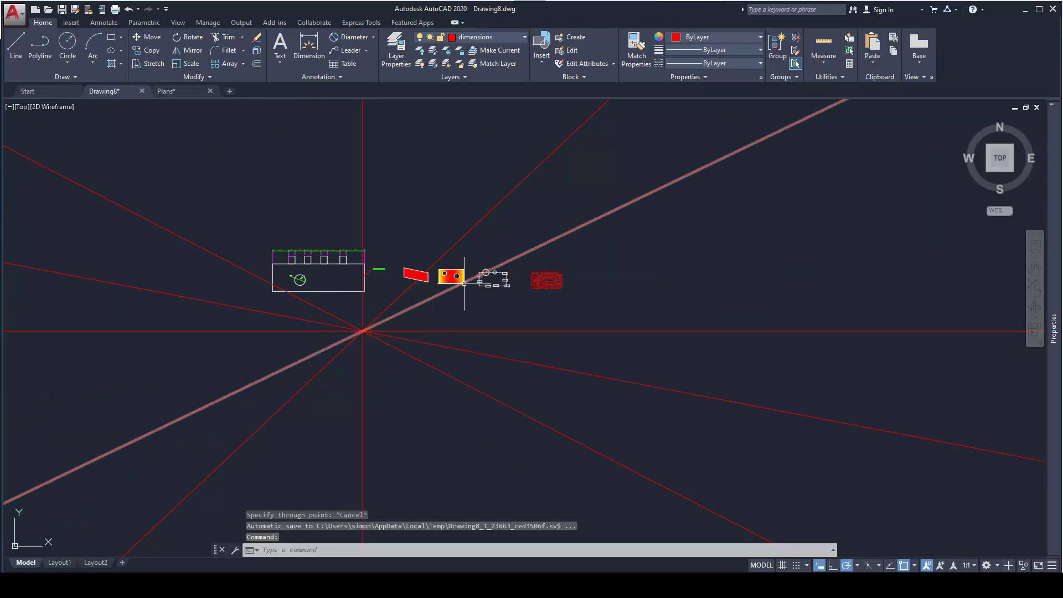
Step: Examine how far the construction lines extend beyond the drawings in every direction
{"action": "scroll", "coordinate": [560, 351], "scroll_direction": "down", "scroll_amount": 8}
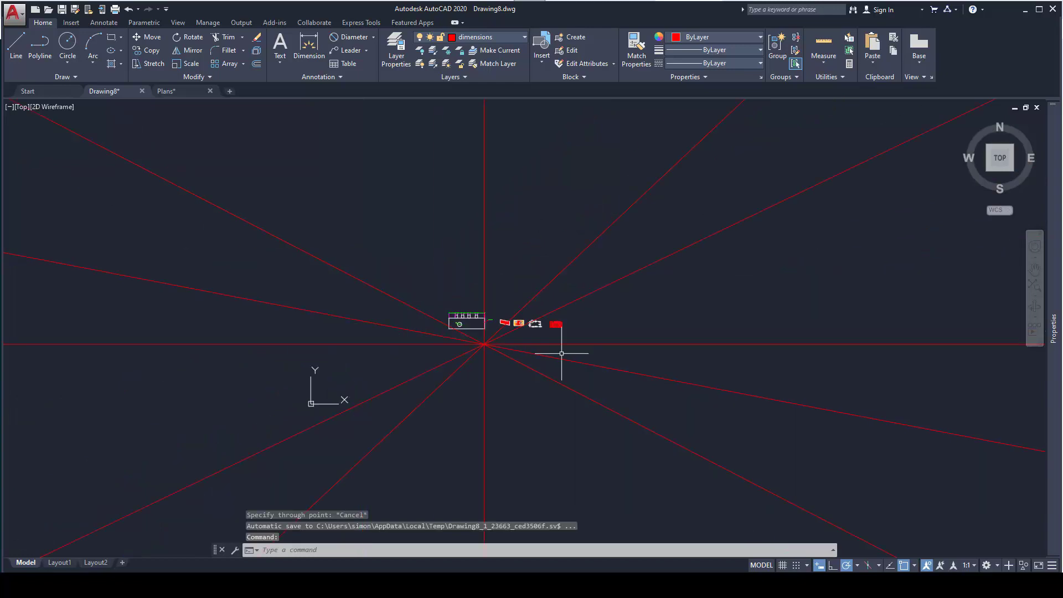
{"action": "middle_click_drag", "start_coordinate": [610, 375], "coordinate": [512, 318]}
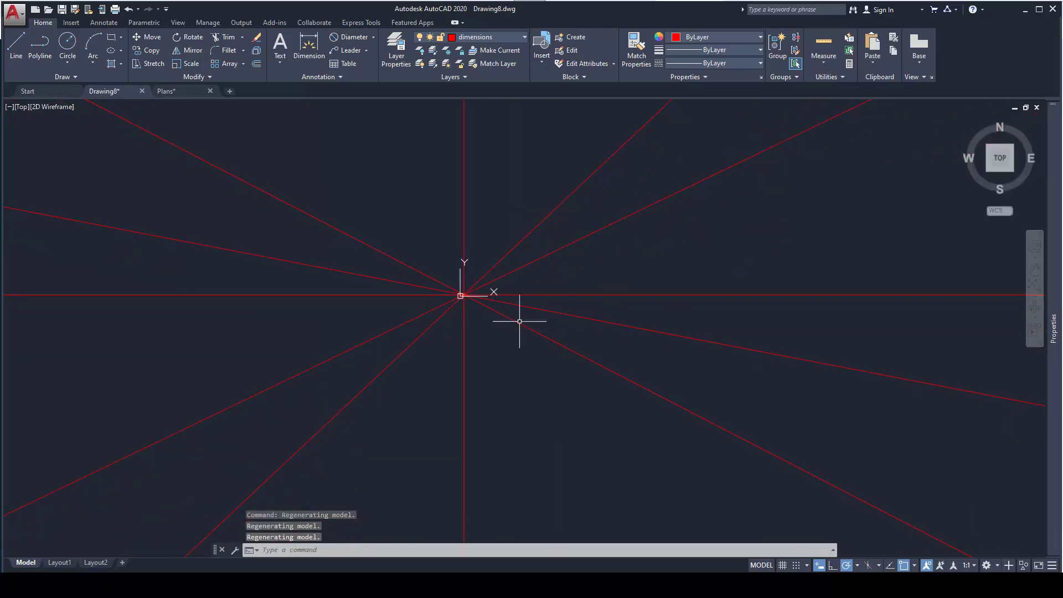
{"action": "scroll", "coordinate": [494, 281], "scroll_direction": "up", "scroll_amount": 7}
{"action": "scroll", "coordinate": [358, 331], "scroll_direction": "up", "scroll_amount": 4}
{"action": "mouse_move", "coordinate": [301, 321]}
{"action": "middle_mouse_down"}
{"action": "mouse_move", "coordinate": [370, 306]}
{"action": "mouse_move", "coordinate": [483, 257]}
{"action": "middle_mouse_up"}
{"action": "scroll", "coordinate": [362, 390], "scroll_direction": "up", "scroll_amount": 9}
{"action": "middle_click_drag", "start_coordinate": [528, 355], "coordinate": [449, 297]}
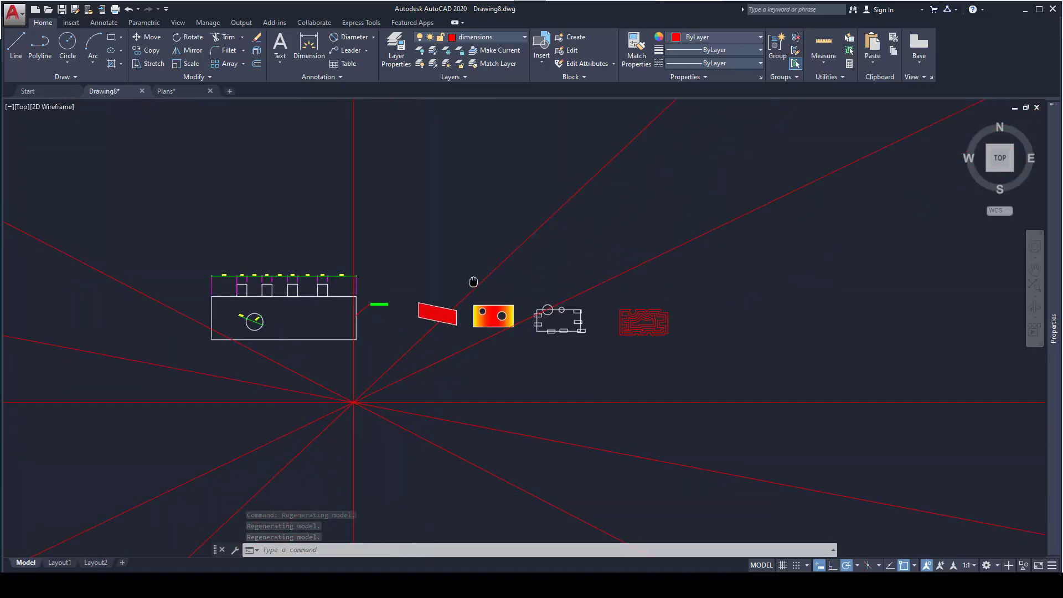
Step: Check the object type and geometry of the steep diagonal construction line in its properties
{"action": "left_click", "coordinate": [505, 256]}
{"action": "right_click", "coordinate": [507, 256]}
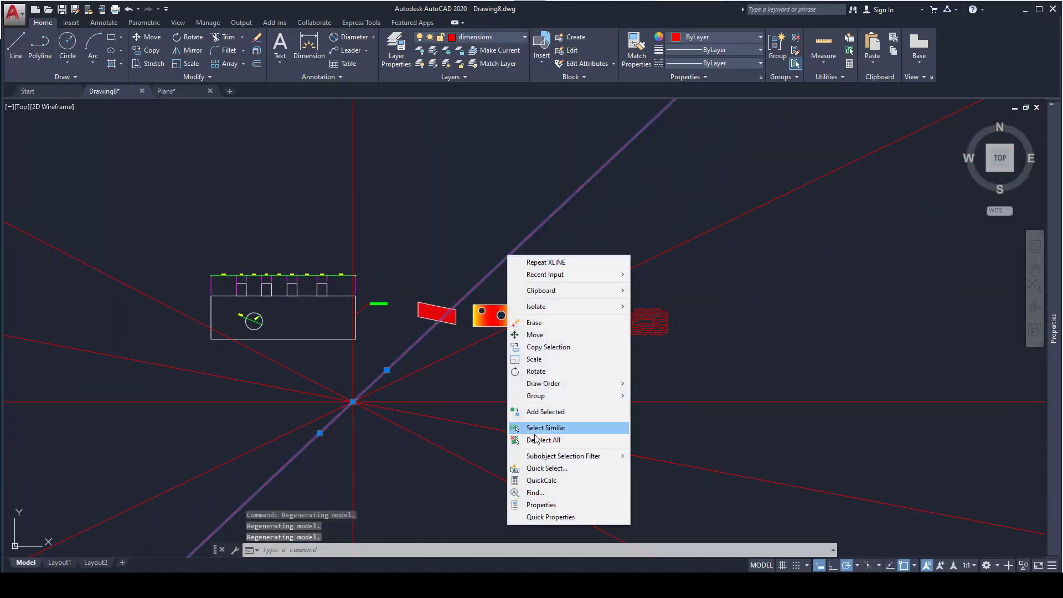
{"action": "left_click", "coordinate": [541, 504]}
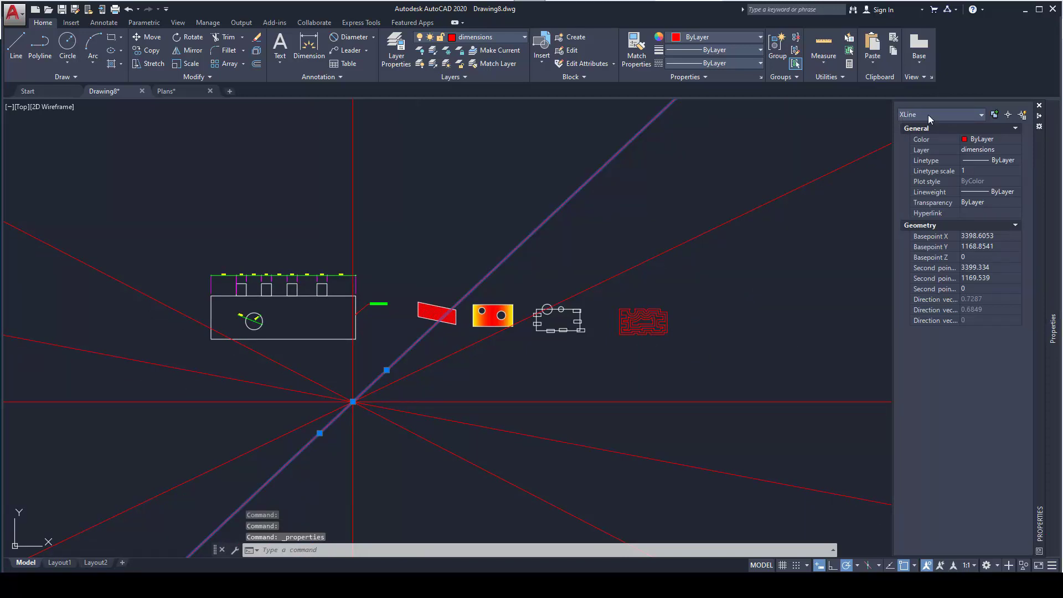
{"action": "key", "text": "Escape"}
{"action": "key", "text": "Escape"}
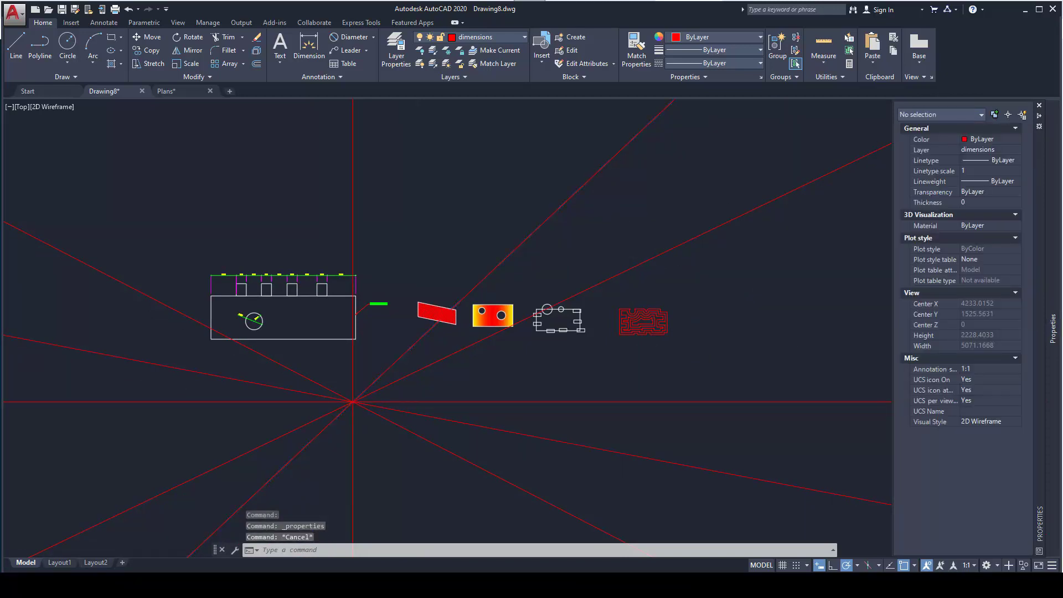
{"action": "key", "text": "ctrl+1"}
Step: Trim away the lower half of the steep diagonal construction line at the common intersection, using all objects as cutting edges
{"action": "scroll", "coordinate": [526, 238], "scroll_direction": "down", "scroll_amount": 2}
{"action": "middle_click_drag", "start_coordinate": [451, 256], "coordinate": [472, 234]}
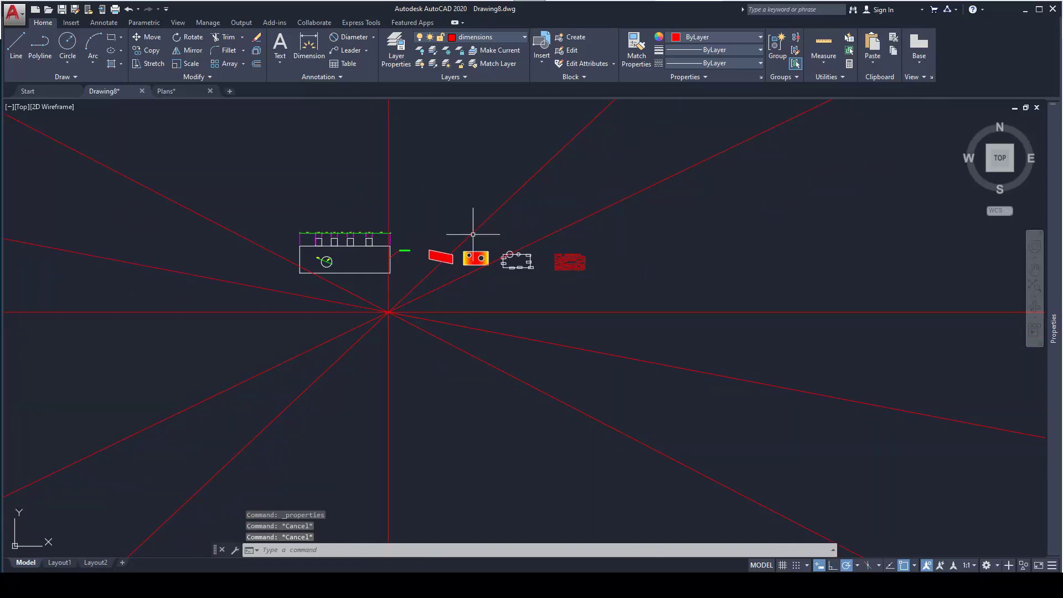
{"action": "type", "text": "TR"}
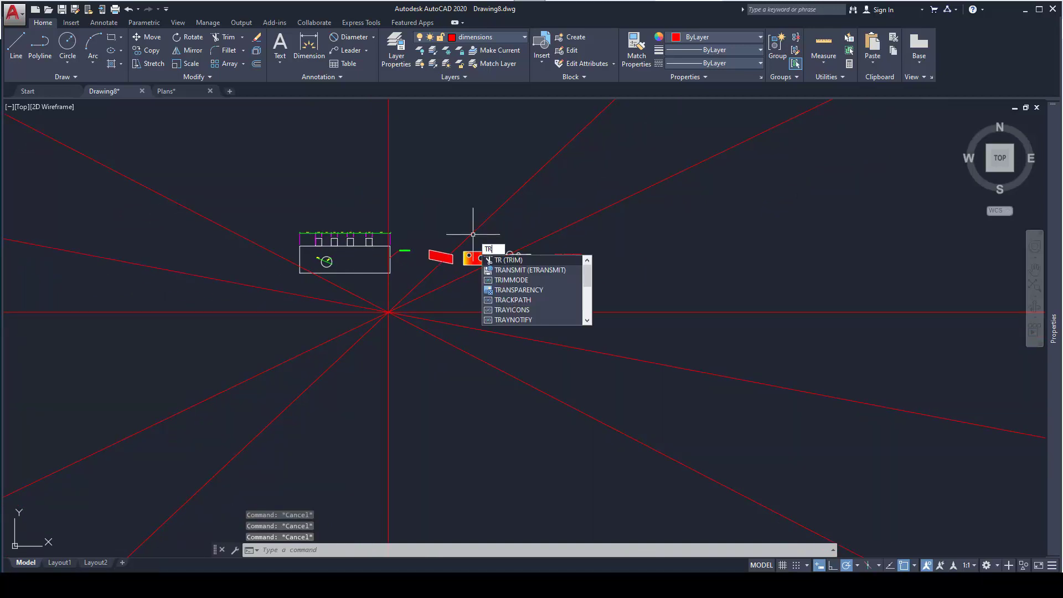
{"action": "key", "text": "Return"}
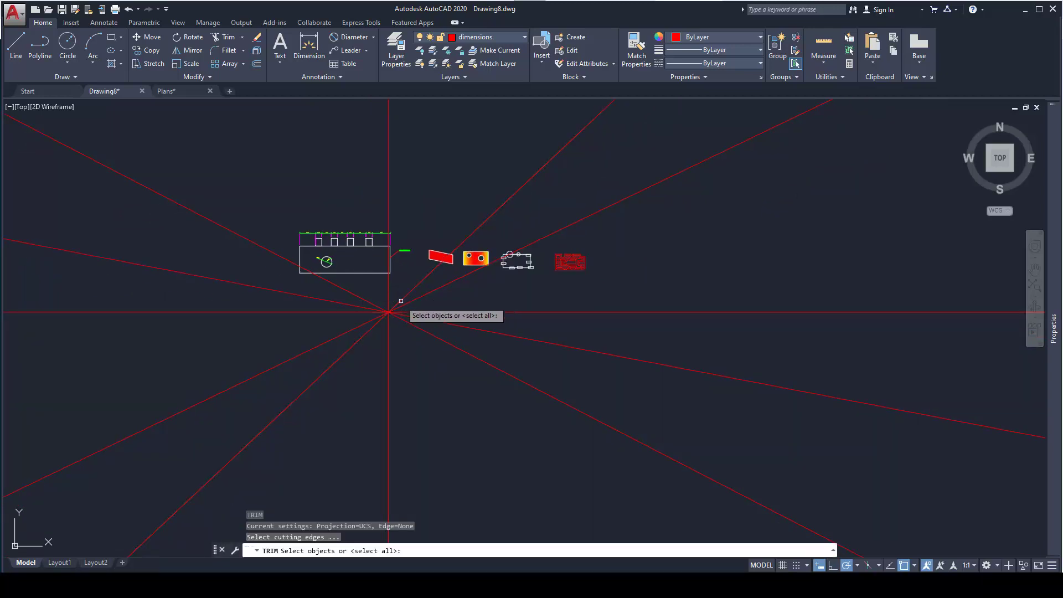
{"action": "scroll", "coordinate": [381, 322], "scroll_direction": "up", "scroll_amount": 2}
{"action": "key", "text": "Return"}
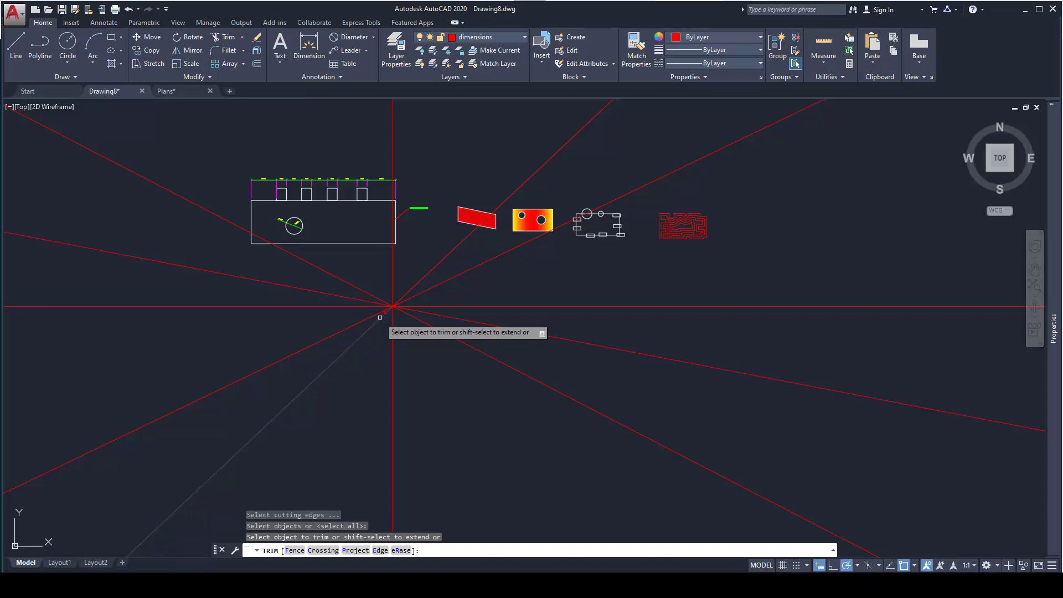
{"action": "key", "text": "Escape"}
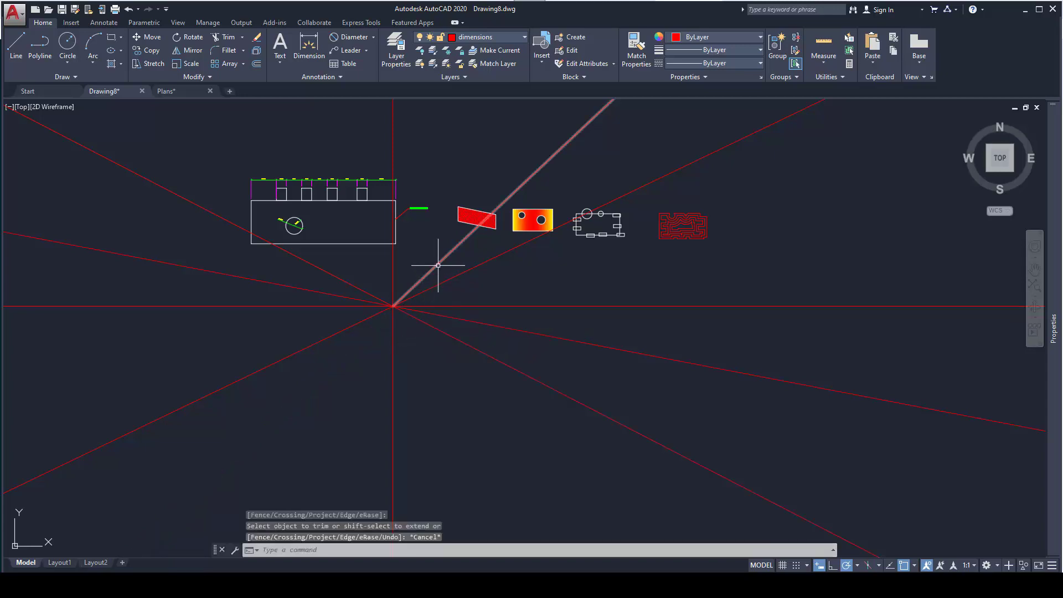
Step: Check the object type of the trimmed steep diagonal line in its properties and see how far it extends
{"action": "scroll", "coordinate": [433, 271], "scroll_direction": "down", "scroll_amount": 2}
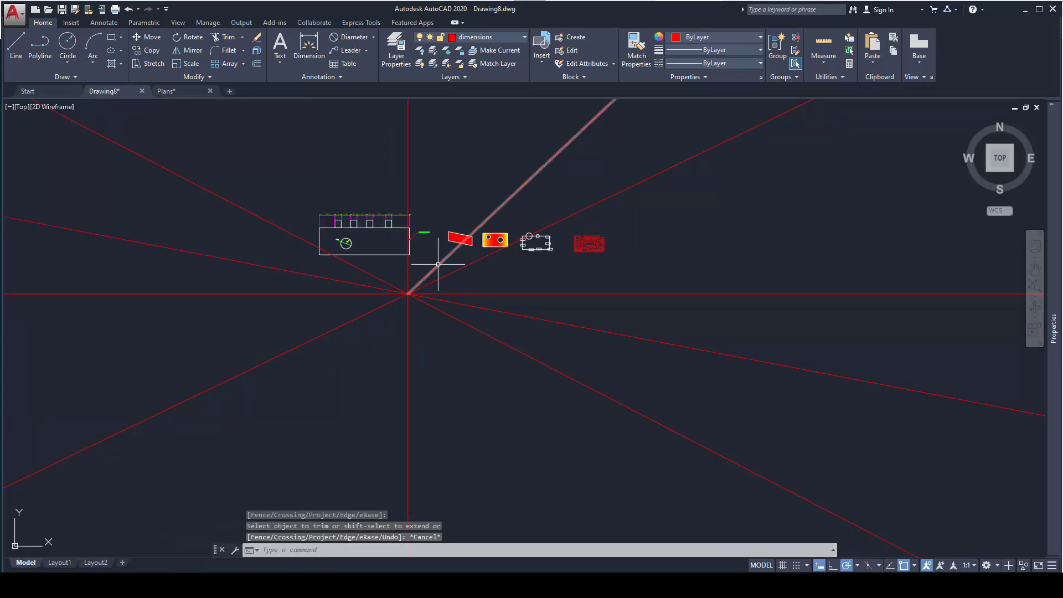
{"action": "left_click", "coordinate": [437, 264]}
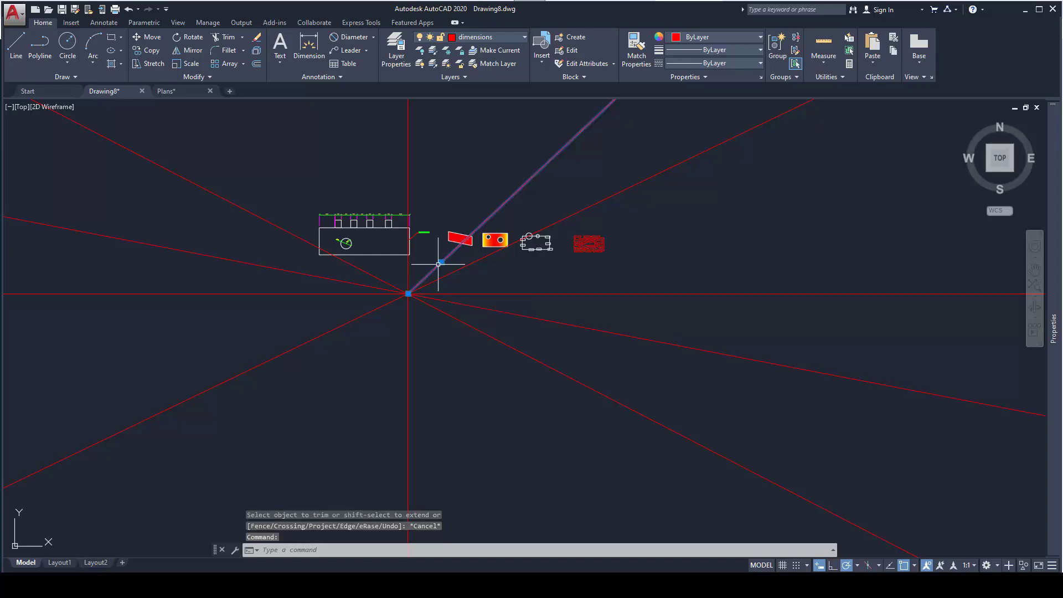
{"action": "right_click", "coordinate": [438, 264]}
{"action": "left_click", "coordinate": [496, 511]}
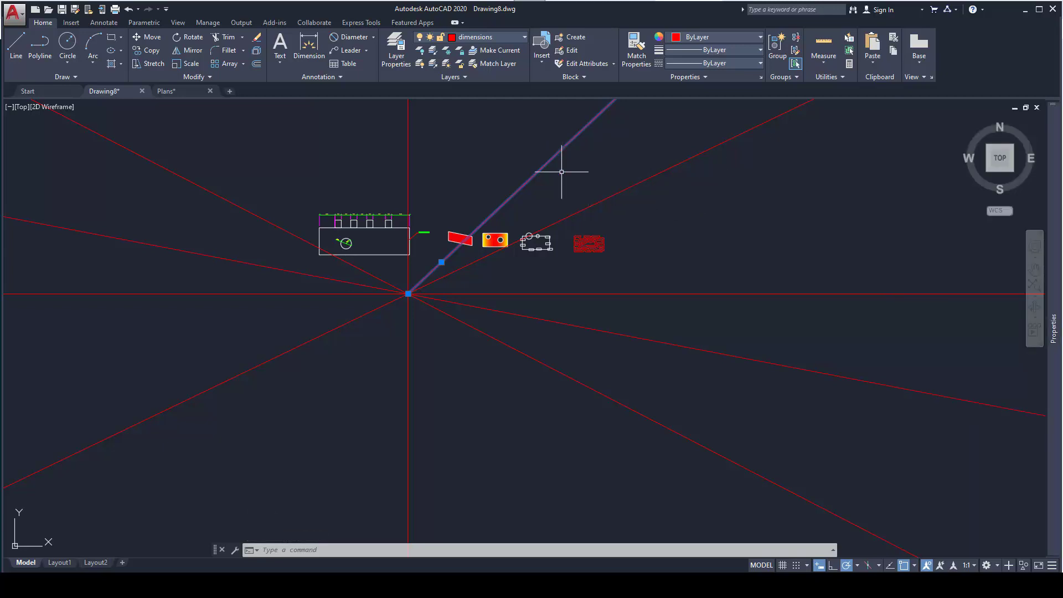
{"action": "scroll", "coordinate": [508, 281], "scroll_direction": "down", "scroll_amount": 1}
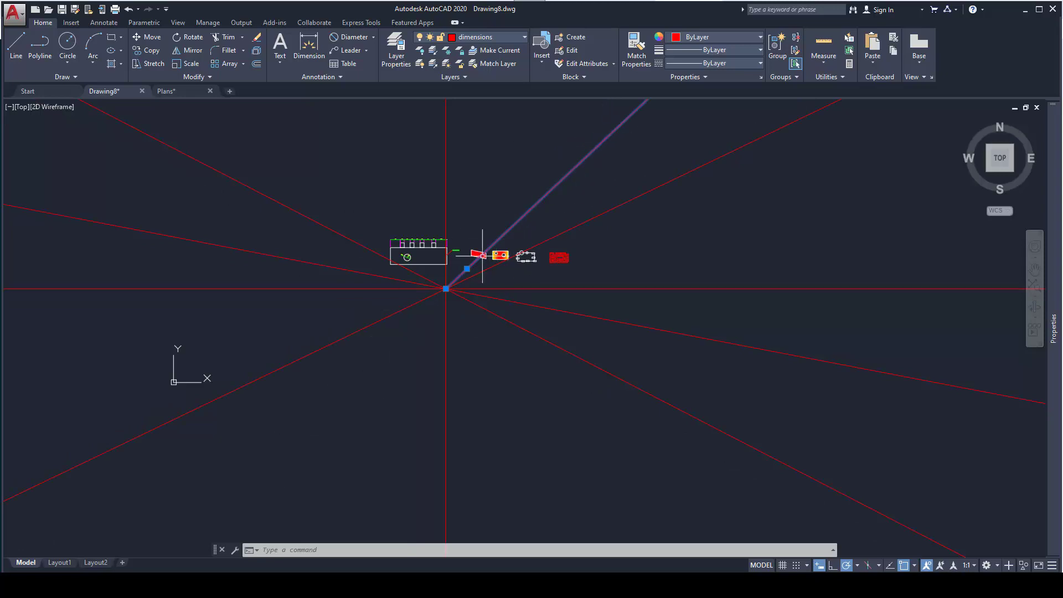
{"action": "scroll", "coordinate": [472, 303], "scroll_direction": "down", "scroll_amount": 3}
{"action": "key", "text": "Escape"}
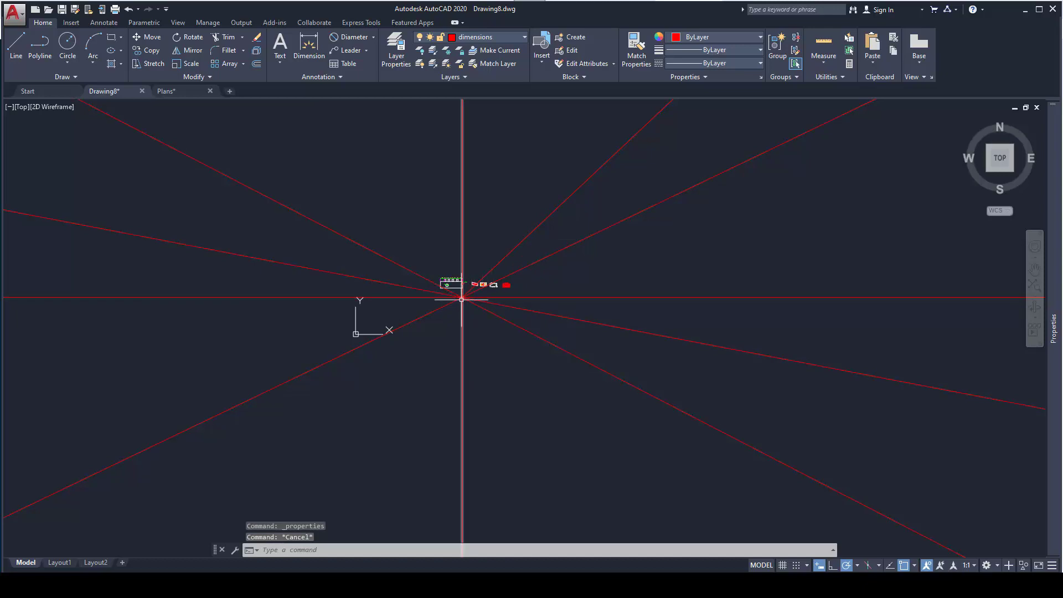
Step: Draw a short line crossing the steep diagonal ray, far out from the common intersection
{"action": "scroll", "coordinate": [451, 338], "scroll_direction": "down", "scroll_amount": 4}
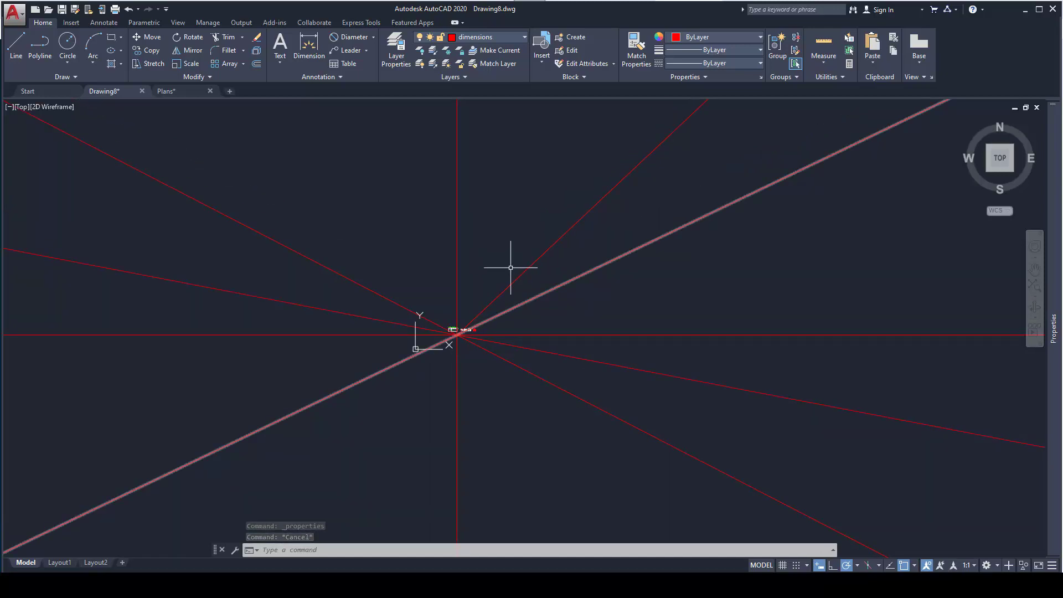
{"action": "scroll", "coordinate": [516, 264], "scroll_direction": "down", "scroll_amount": 8}
{"action": "mouse_move", "coordinate": [607, 201]}
{"action": "middle_mouse_down"}
{"action": "mouse_move", "coordinate": [480, 392]}
{"action": "mouse_move", "coordinate": [446, 403]}
{"action": "mouse_move", "coordinate": [439, 280]}
{"action": "mouse_move", "coordinate": [475, 279]}
{"action": "middle_mouse_up"}
{"action": "scroll", "coordinate": [439, 280], "scroll_direction": "up", "scroll_amount": 4}
{"action": "scroll", "coordinate": [439, 280], "scroll_direction": "up", "scroll_amount": 2}
{"action": "type", "text": "l"}
{"action": "key", "text": "Return"}
{"action": "left_click", "coordinate": [451, 266]}
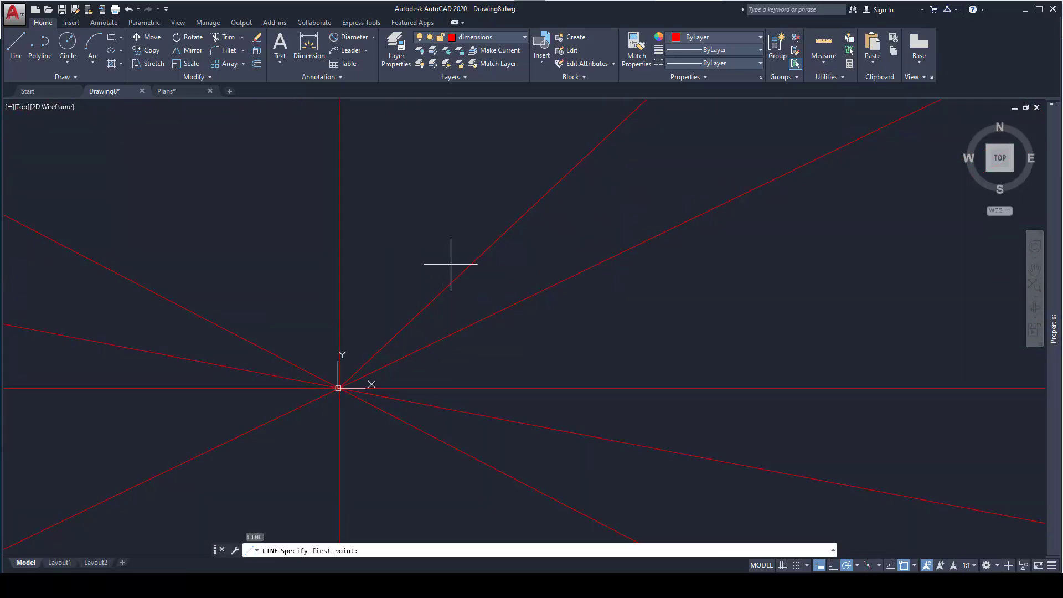
{"action": "left_click", "coordinate": [481, 287]}
{"action": "key", "text": "Escape"}
Step: Trim the steep diagonal ray beyond the short crossing line, using all objects as cutting edges, and erase the crossing line
{"action": "type", "text": "tr"}
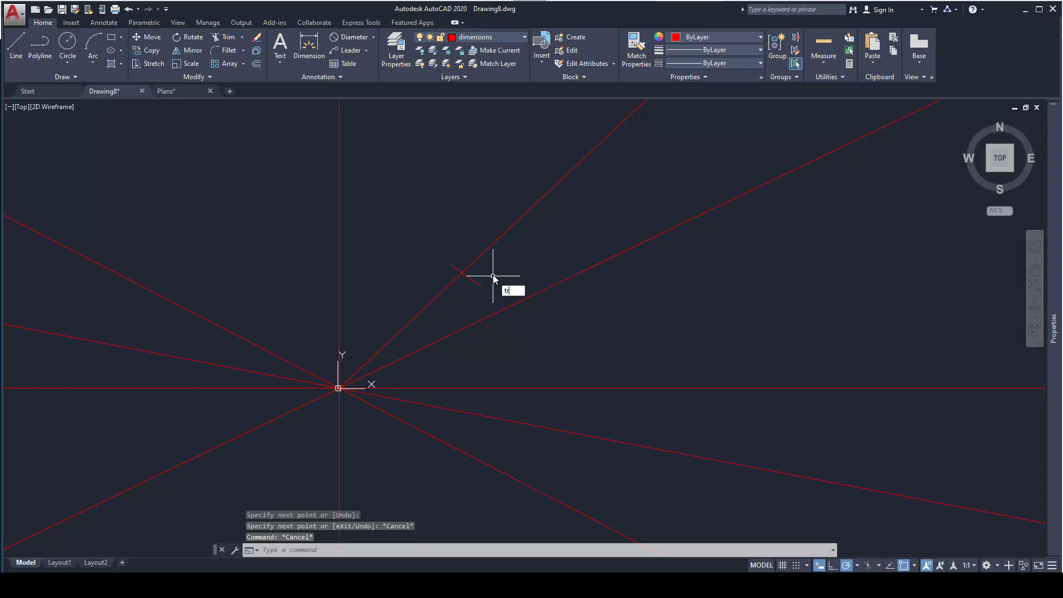
{"action": "key", "text": "Return"}
{"action": "key", "text": "Return"}
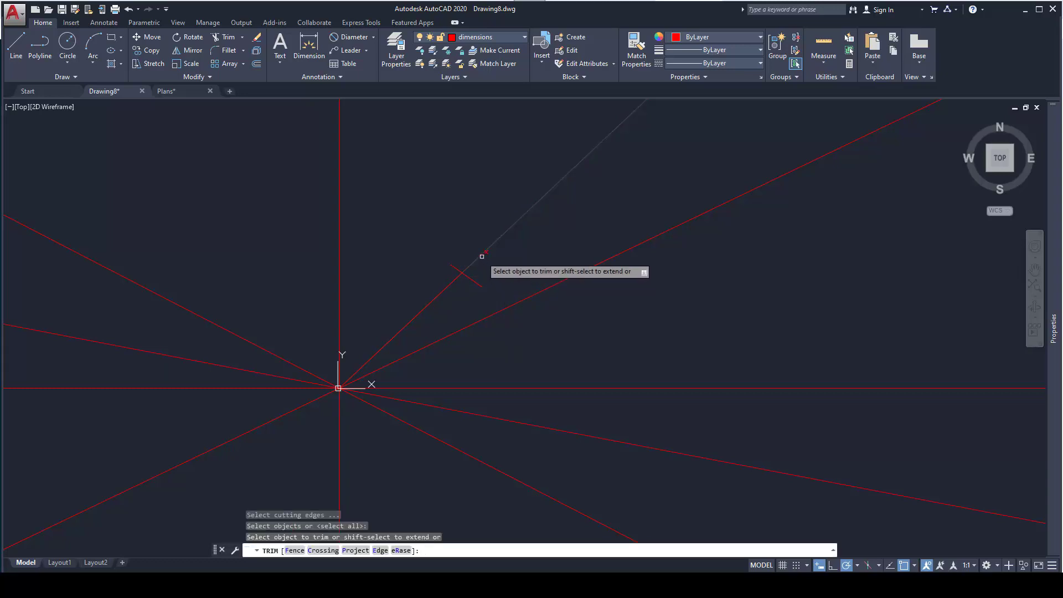
{"action": "left_click", "coordinate": [482, 253]}
{"action": "key", "text": "Escape"}
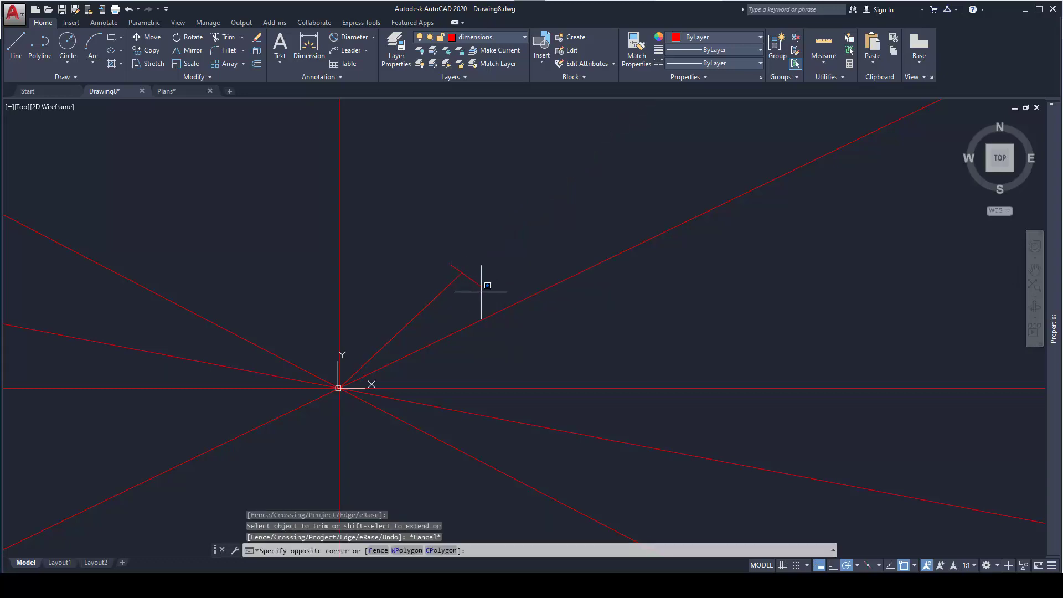
{"action": "left_click", "coordinate": [474, 273]}
{"action": "key", "text": "Delete"}
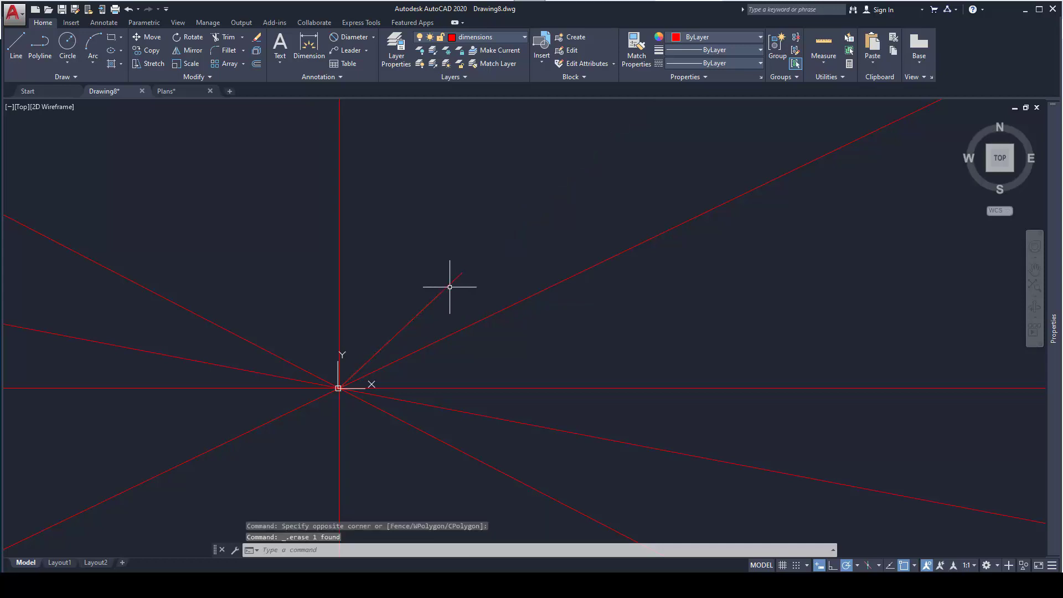
Step: Check the object type and geometry of the remaining diagonal segment in its properties
{"action": "left_click", "coordinate": [447, 287]}
{"action": "right_click", "coordinate": [448, 286]}
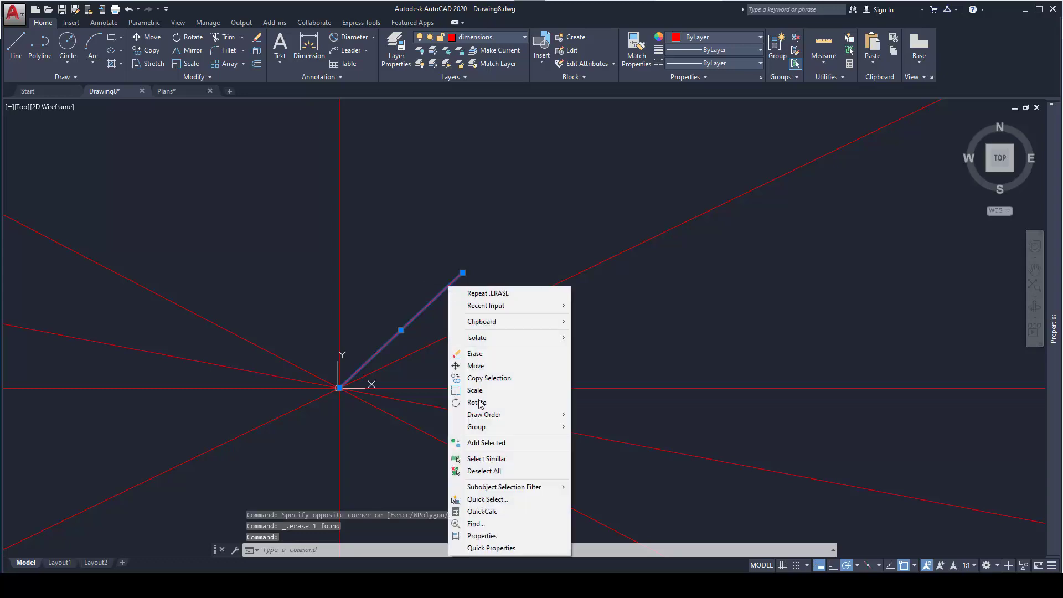
{"action": "left_click", "coordinate": [498, 535]}
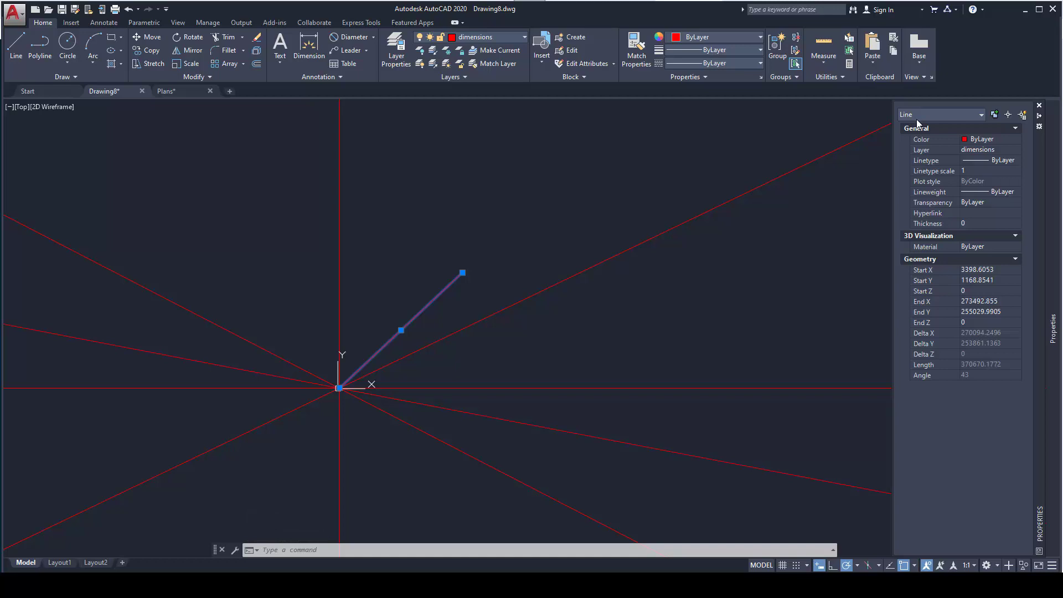
{"action": "key", "text": "ctrl+1"}
{"action": "key", "text": "Escape"}
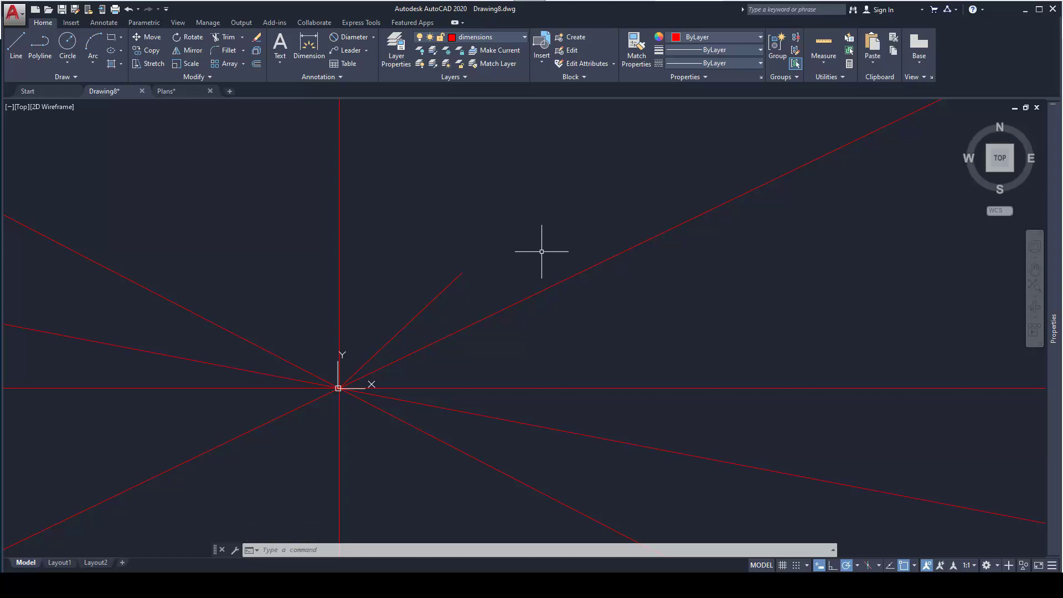
Step: Draw a horizontal ray pointing right at 0° from a start point above and to the right of the common intersection
{"action": "scroll", "coordinate": [502, 263], "scroll_direction": "down", "scroll_amount": 6}
{"action": "middle_click_drag", "start_coordinate": [533, 270], "coordinate": [508, 289]}
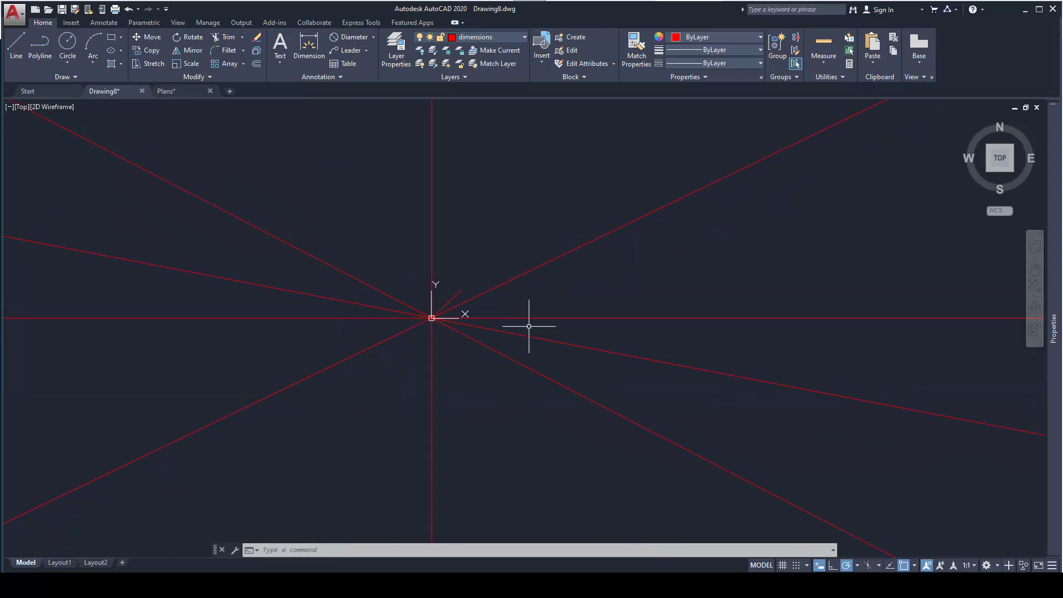
{"action": "type", "text": "ra"}
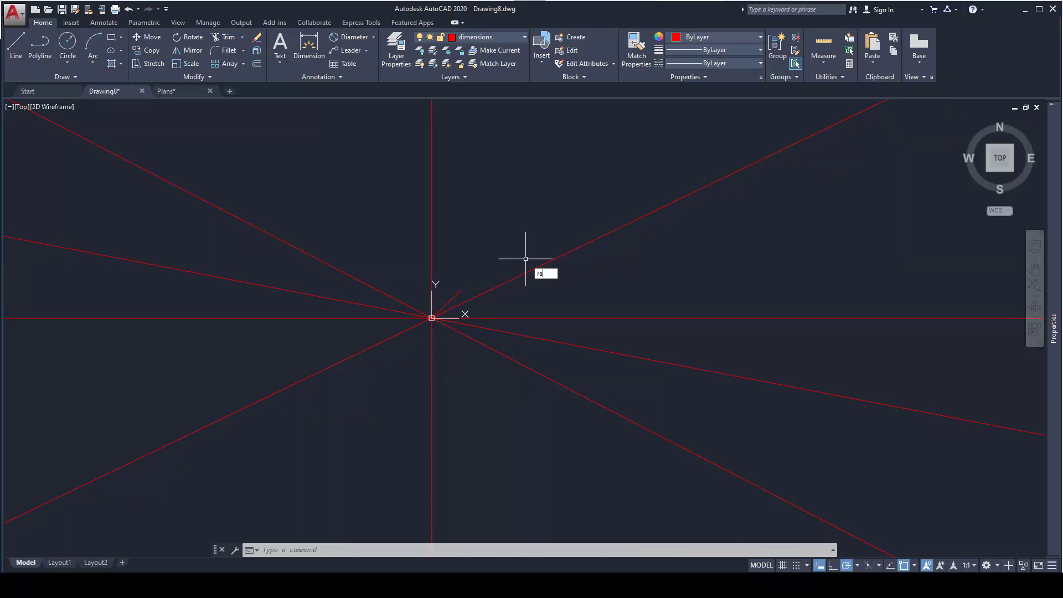
{"action": "type", "text": "y"}
{"action": "key", "text": "Return"}
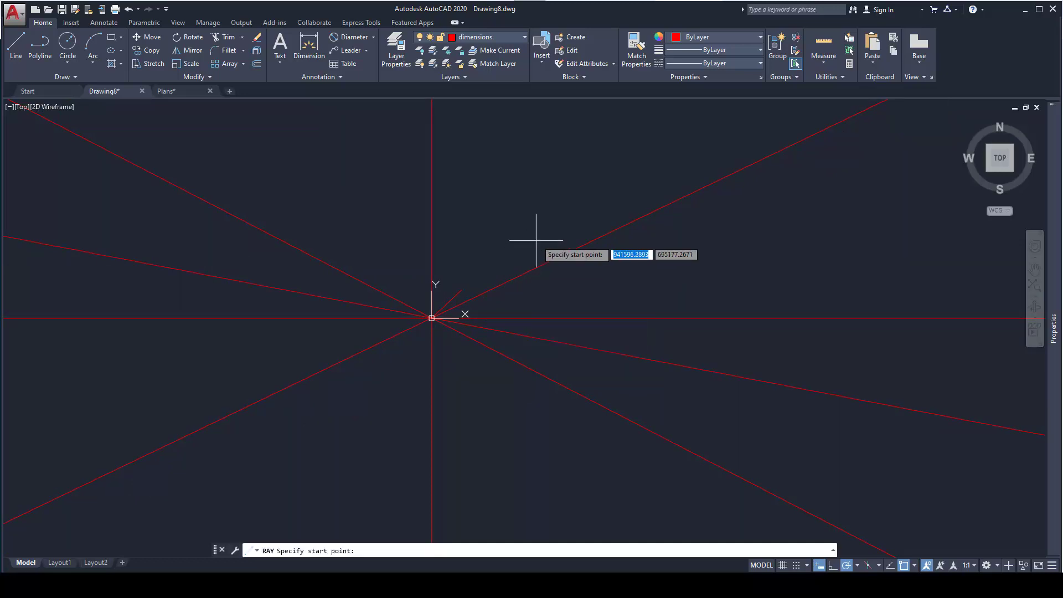
{"action": "left_click", "coordinate": [507, 205]}
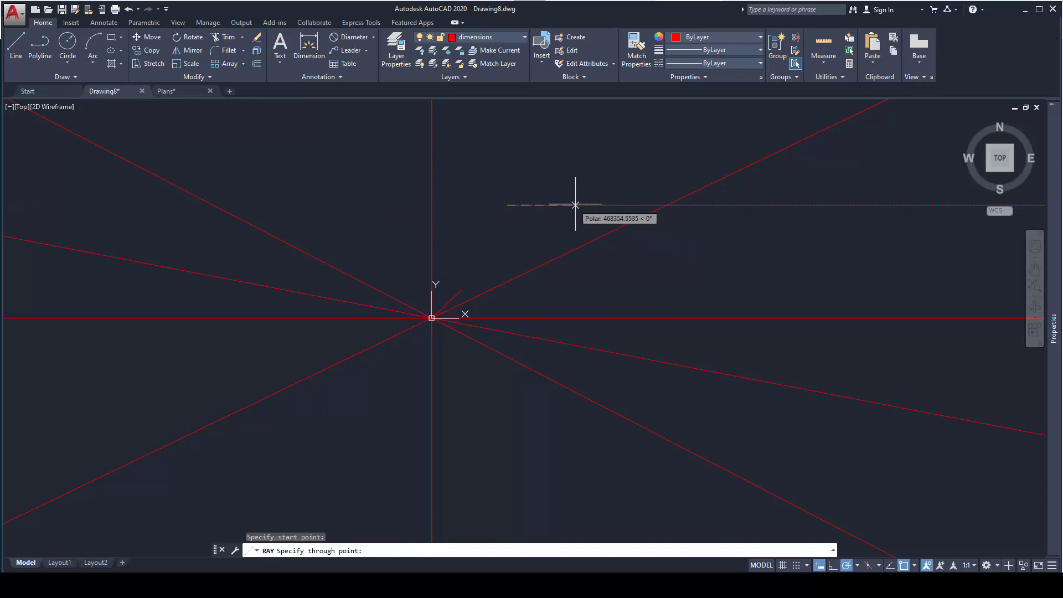
{"action": "left_click", "coordinate": [702, 205]}
{"action": "scroll", "coordinate": [664, 233], "scroll_direction": "down", "scroll_amount": 2}
{"action": "key", "text": "Escape"}
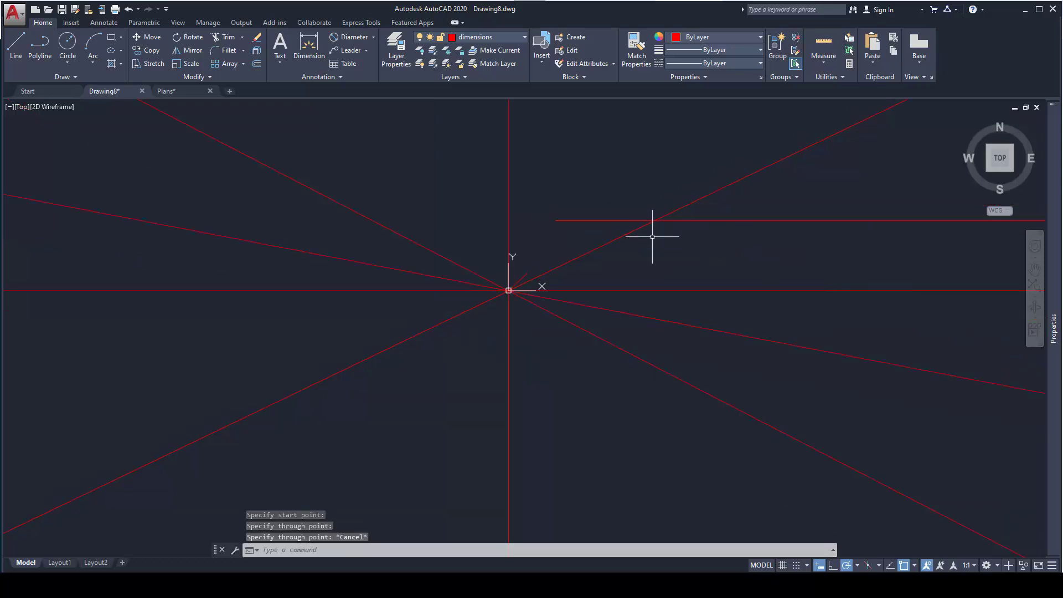
Step: Examine how far the horizontal ray extends and check its object type and geometry in its properties
{"action": "middle_click_drag", "start_coordinate": [653, 230], "coordinate": [570, 247]}
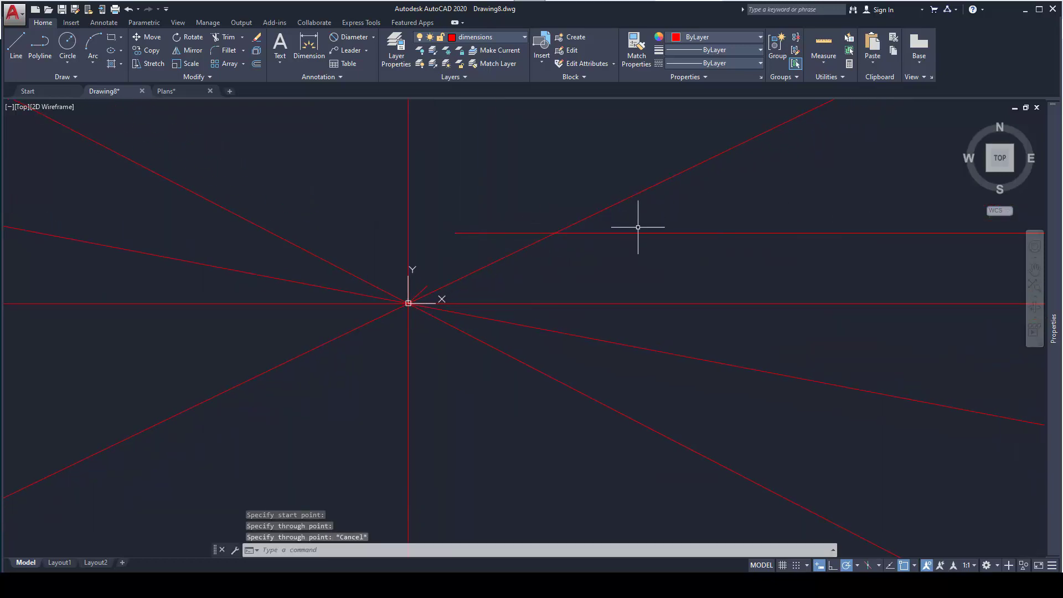
{"action": "scroll", "coordinate": [639, 235], "scroll_direction": "down", "scroll_amount": 5}
{"action": "scroll", "coordinate": [718, 251], "scroll_direction": "up", "scroll_amount": 5}
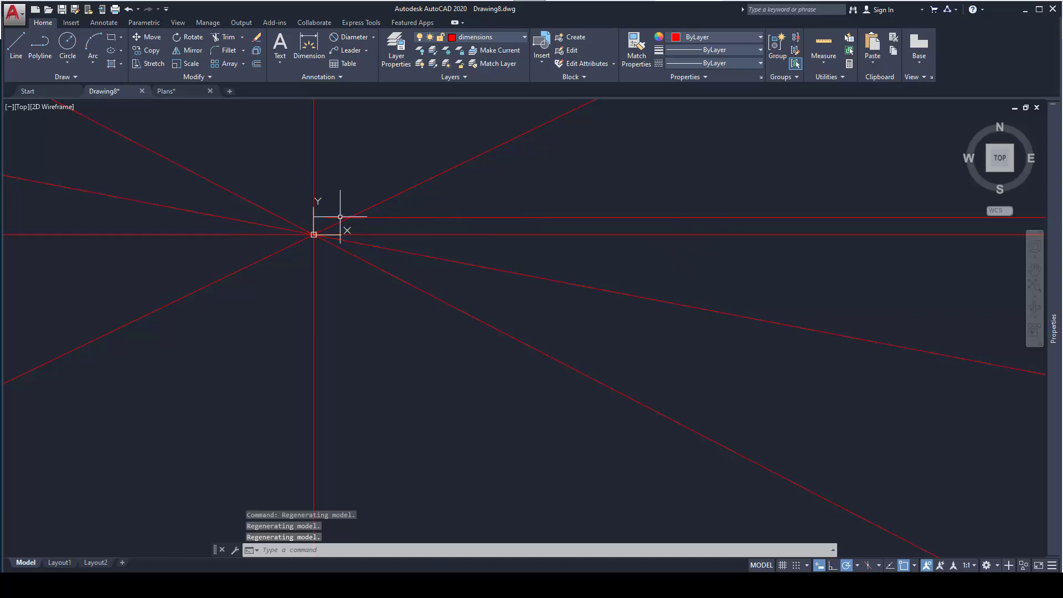
{"action": "left_click", "coordinate": [434, 216]}
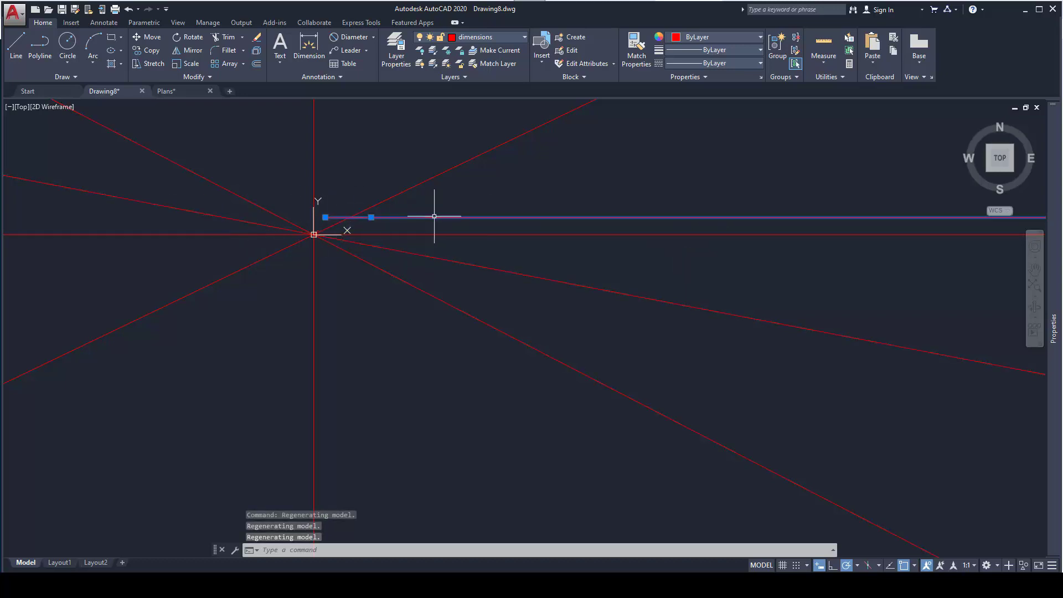
{"action": "right_click", "coordinate": [434, 216]}
{"action": "left_click", "coordinate": [477, 465]}
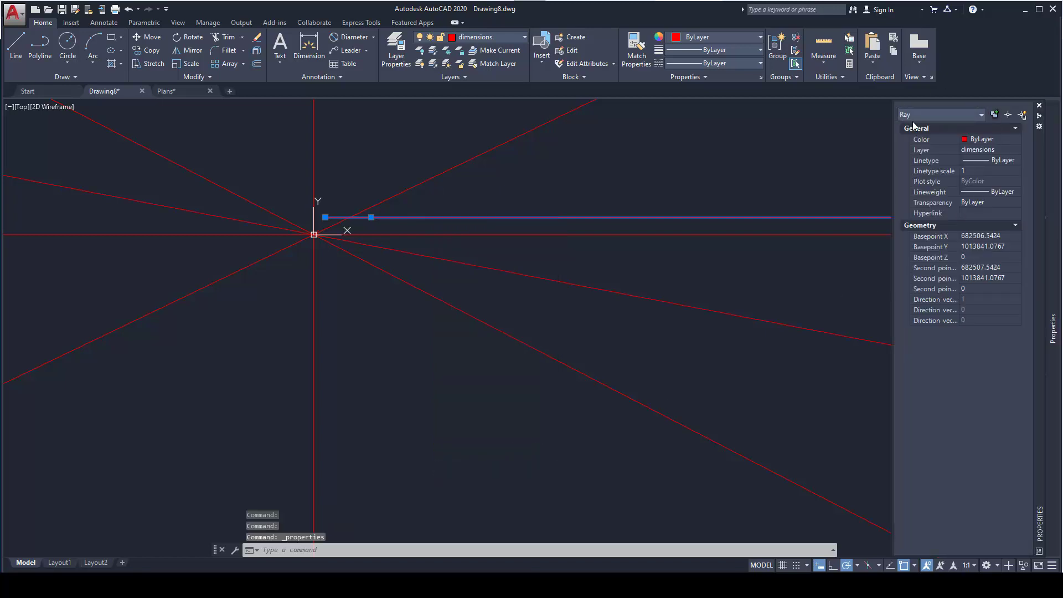
{"action": "key", "text": "Escape"}
{"action": "key", "text": "ctrl+1"}
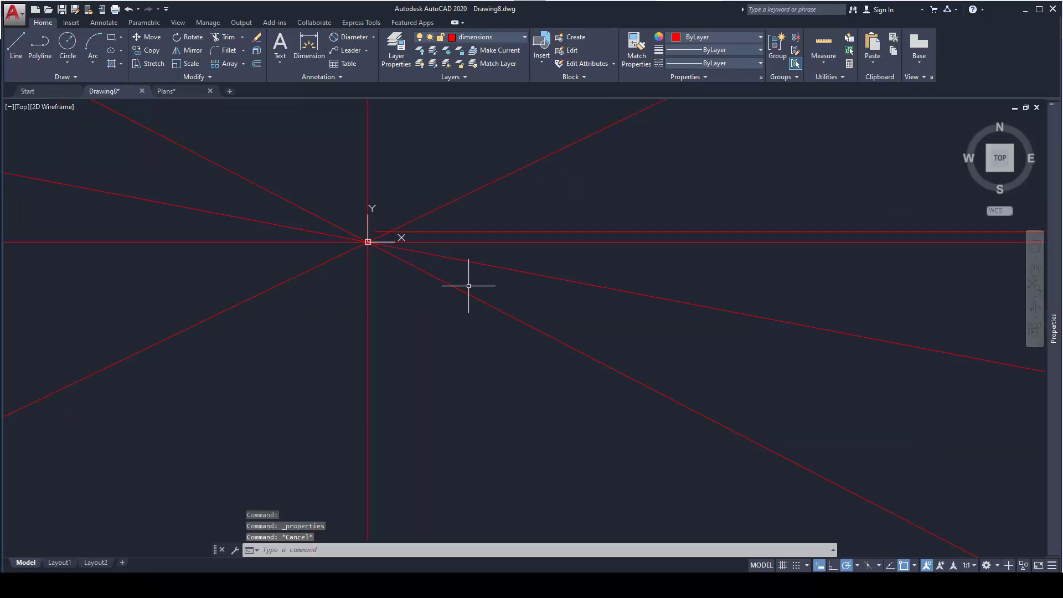
Step: Erase the ray, the horizontal and shallow descending construction lines, and the construction line rising to the right
{"action": "scroll", "coordinate": [468, 286], "scroll_direction": "up", "scroll_amount": 2}
{"action": "left_click", "coordinate": [497, 269]}
{"action": "left_click", "coordinate": [476, 180]}
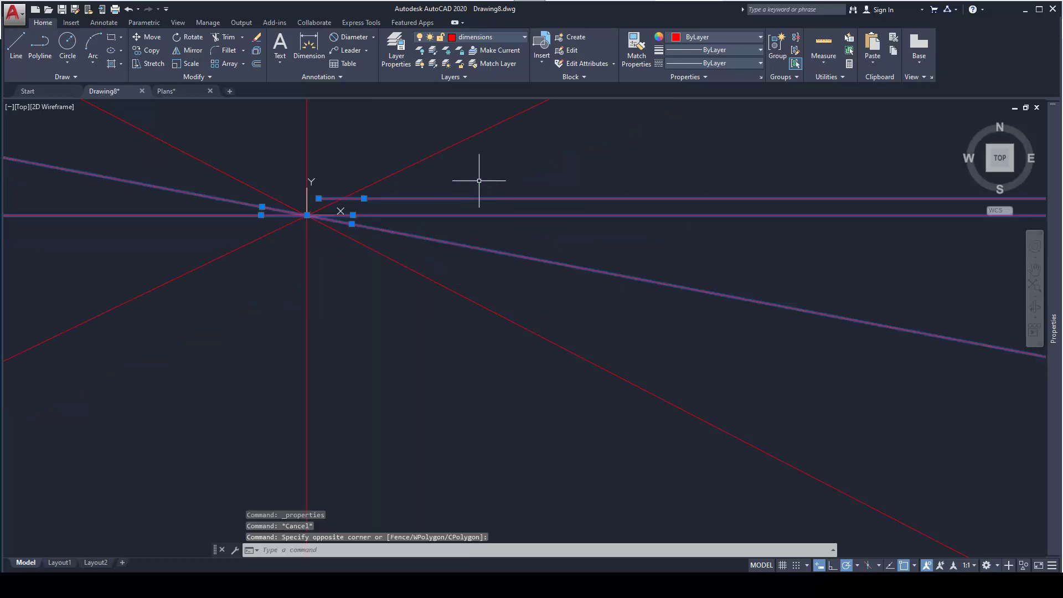
{"action": "key", "text": "Delete"}
{"action": "left_click", "coordinate": [440, 151]}
{"action": "key", "text": "Delete"}
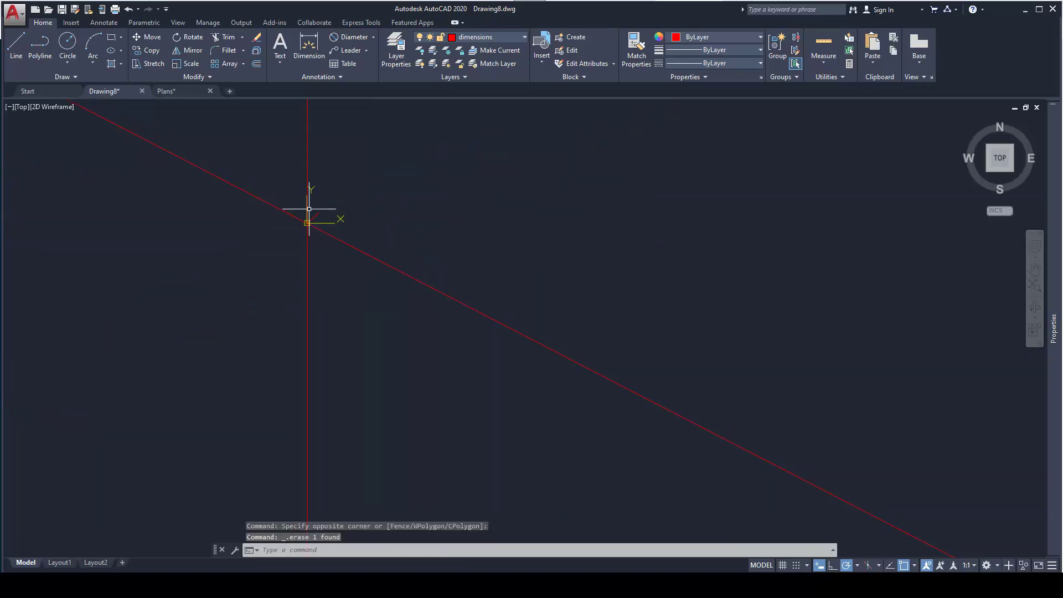
Step: Bring the row of drawings back into view and examine the nested red boundary polylines at its right end
{"action": "middle_click_drag", "start_coordinate": [309, 209], "coordinate": [292, 273]}
{"action": "scroll", "coordinate": [292, 276], "scroll_direction": "up", "scroll_amount": 12}
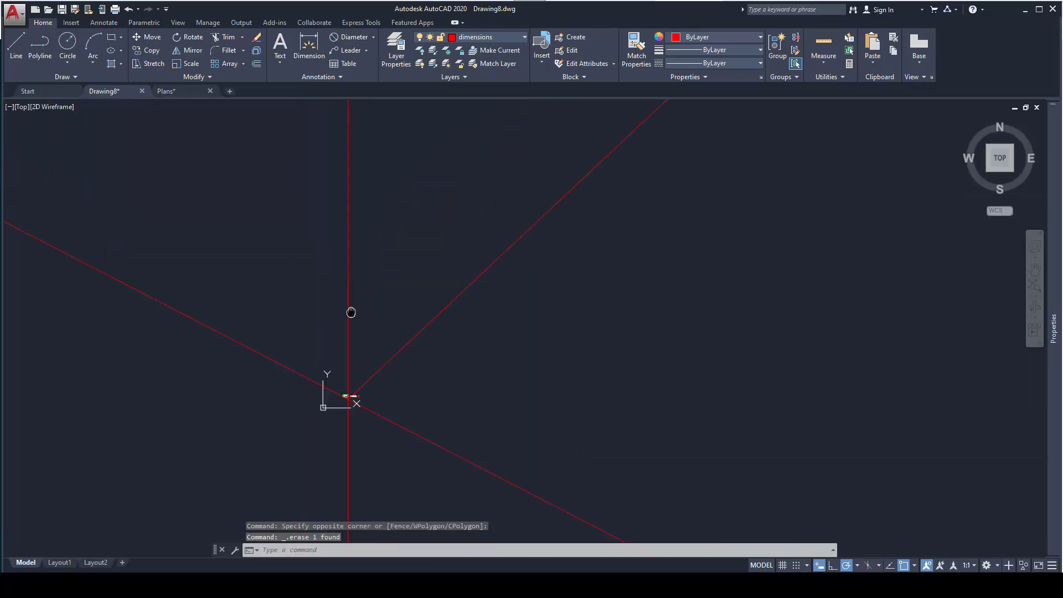
{"action": "middle_click_drag", "start_coordinate": [351, 312], "coordinate": [403, 238]}
{"action": "scroll", "coordinate": [404, 304], "scroll_direction": "down", "scroll_amount": 10}
{"action": "scroll", "coordinate": [569, 280], "scroll_direction": "up", "scroll_amount": 4}
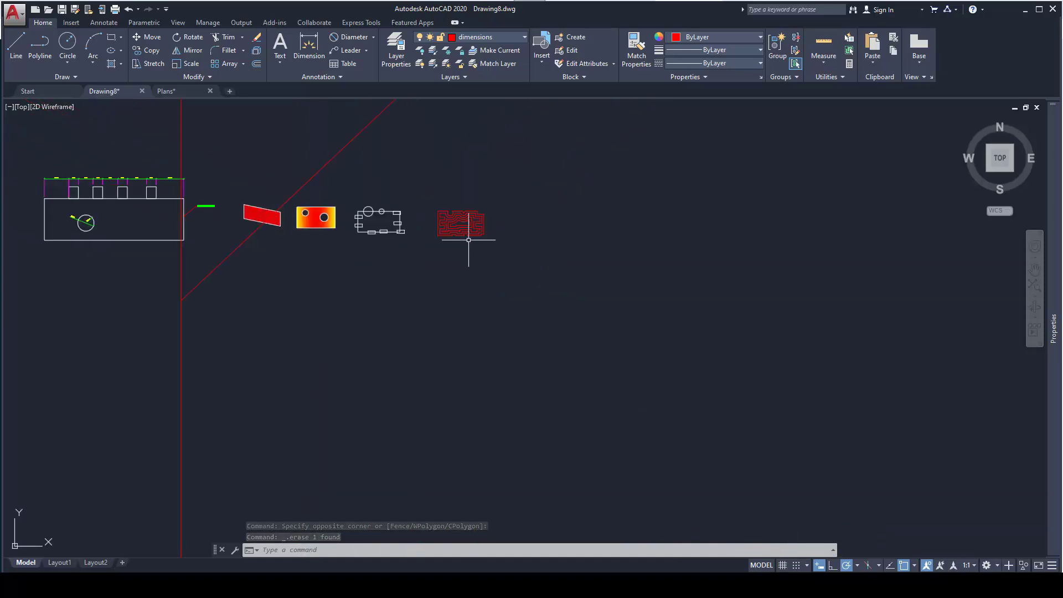
{"action": "scroll", "coordinate": [388, 220], "scroll_direction": "up", "scroll_amount": 5}
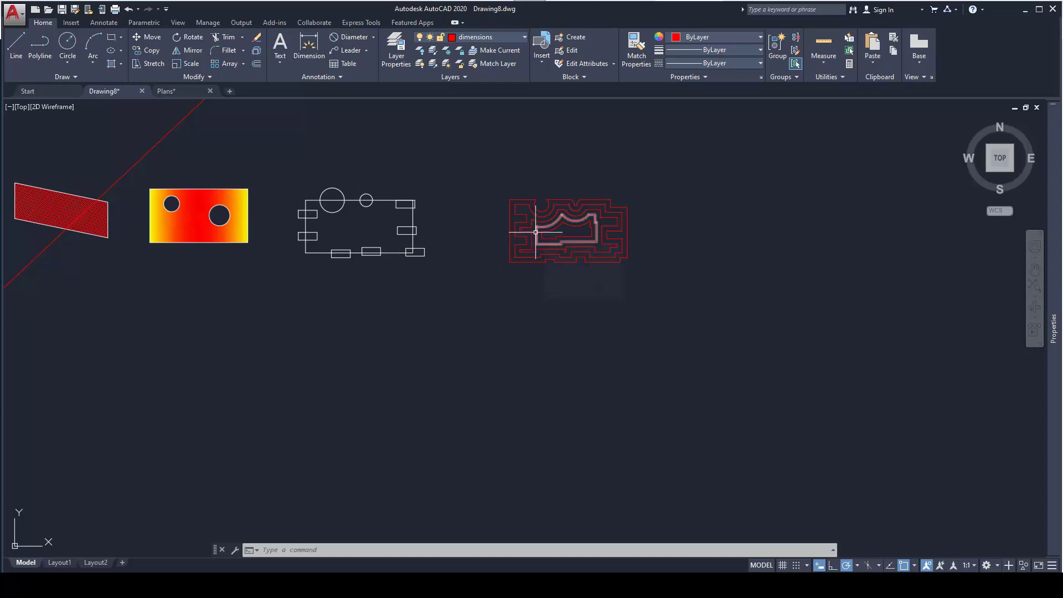
{"action": "mouse_move", "coordinate": [535, 232]}
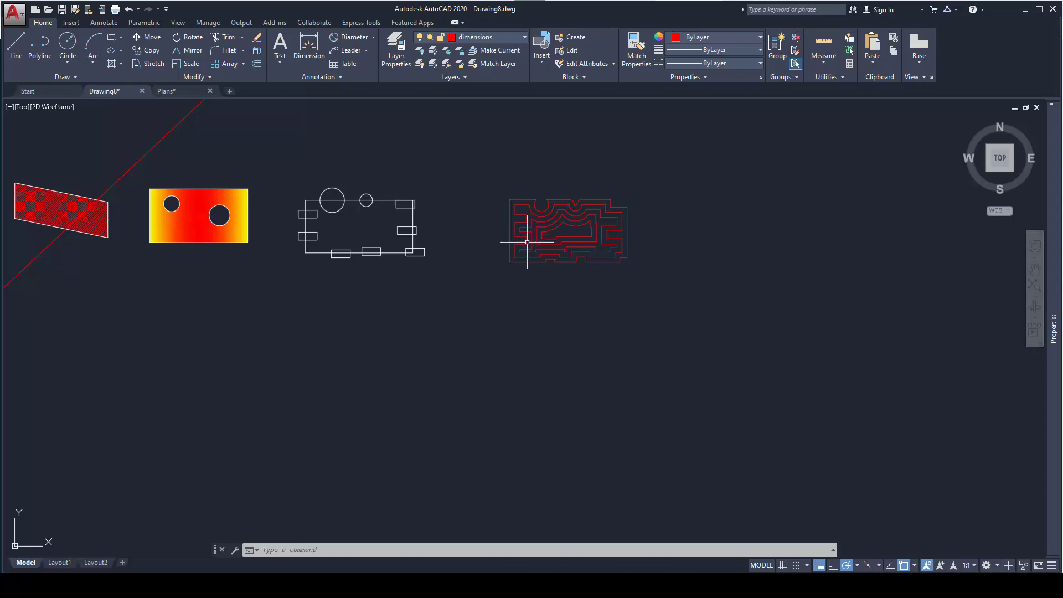